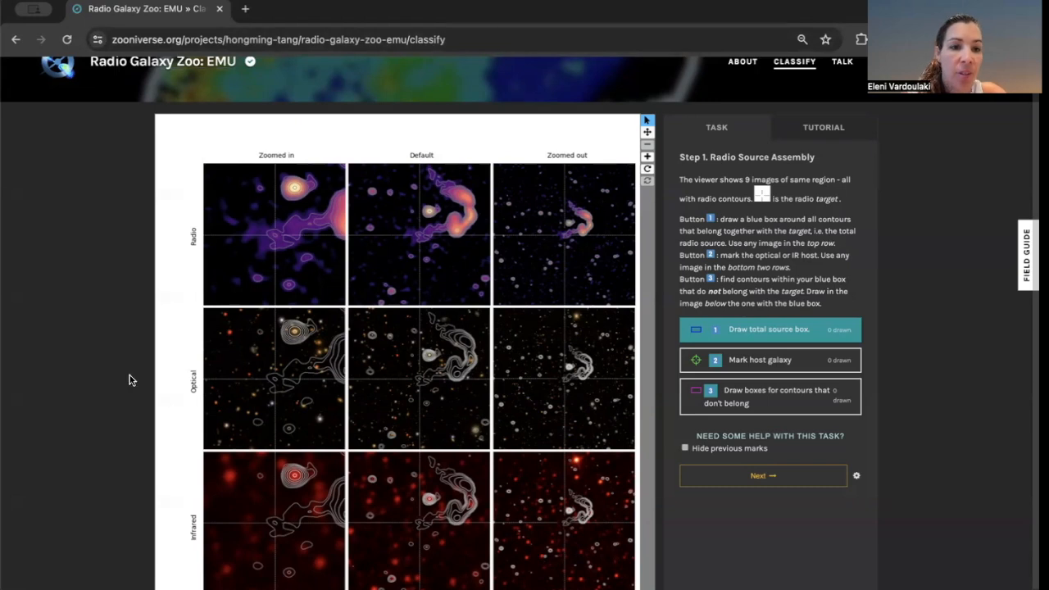
# Draw the total source box around the bent radio source in the Default radio image.
pyautogui.scroll(2, 132, 374)
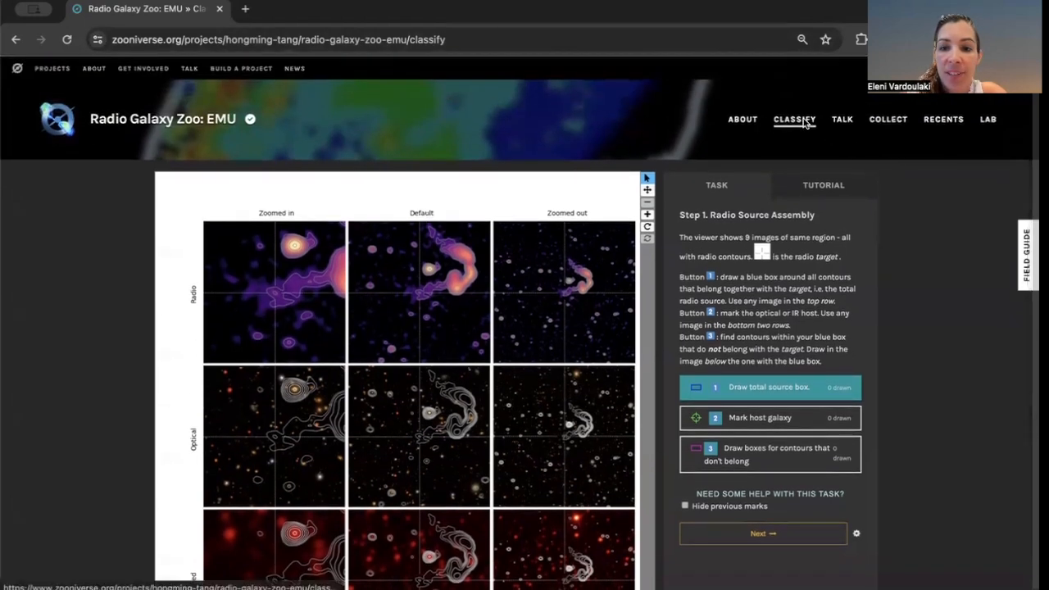
pyautogui.scroll(-1, 195, 264)
pyautogui.scroll(-2, 195, 264)
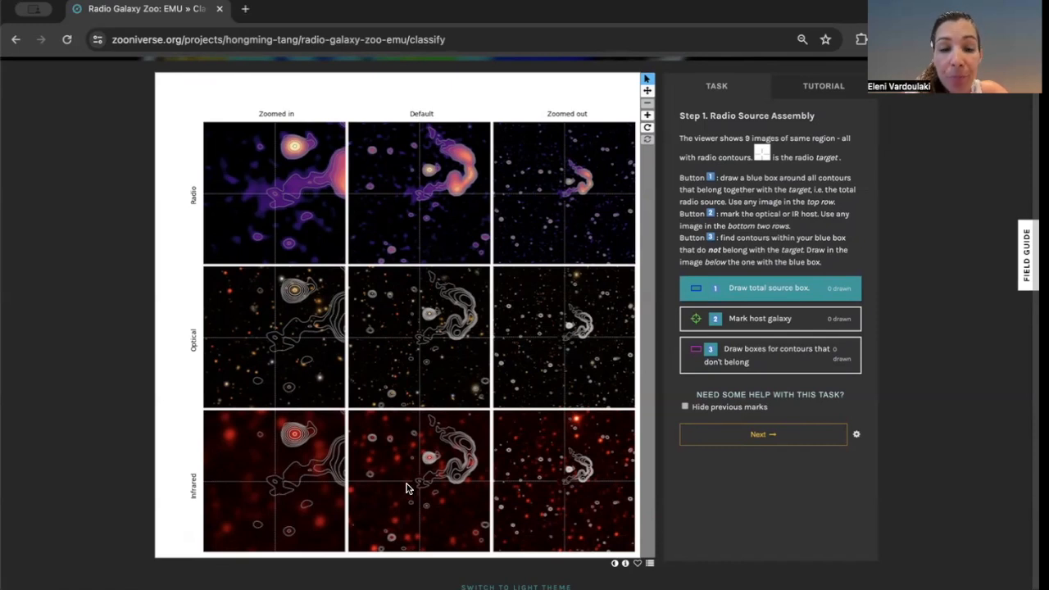
pyautogui.scroll(1, 423, 333)
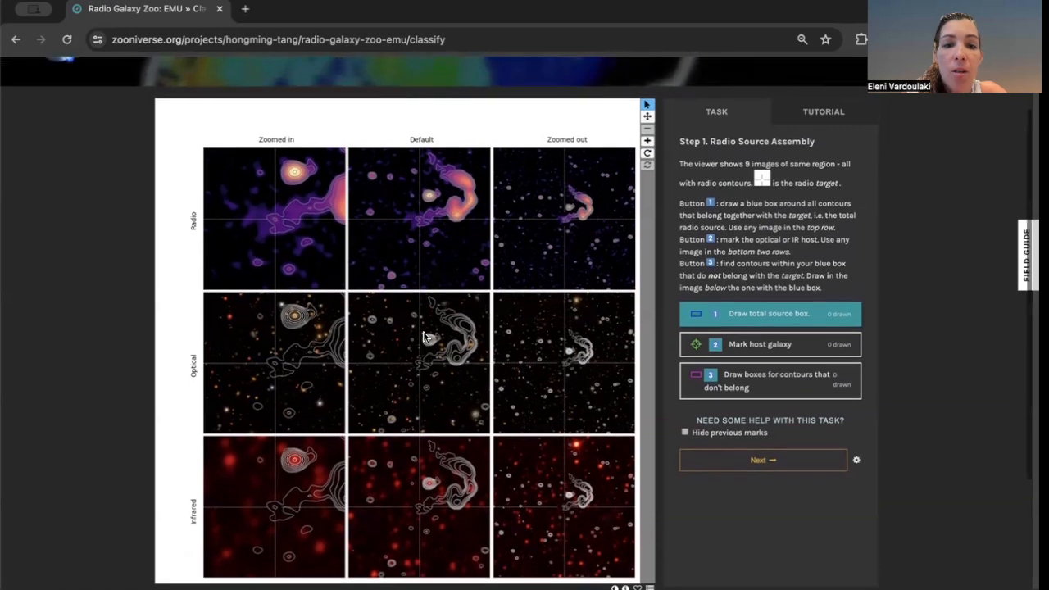
pyautogui.scroll(-1, 423, 336)
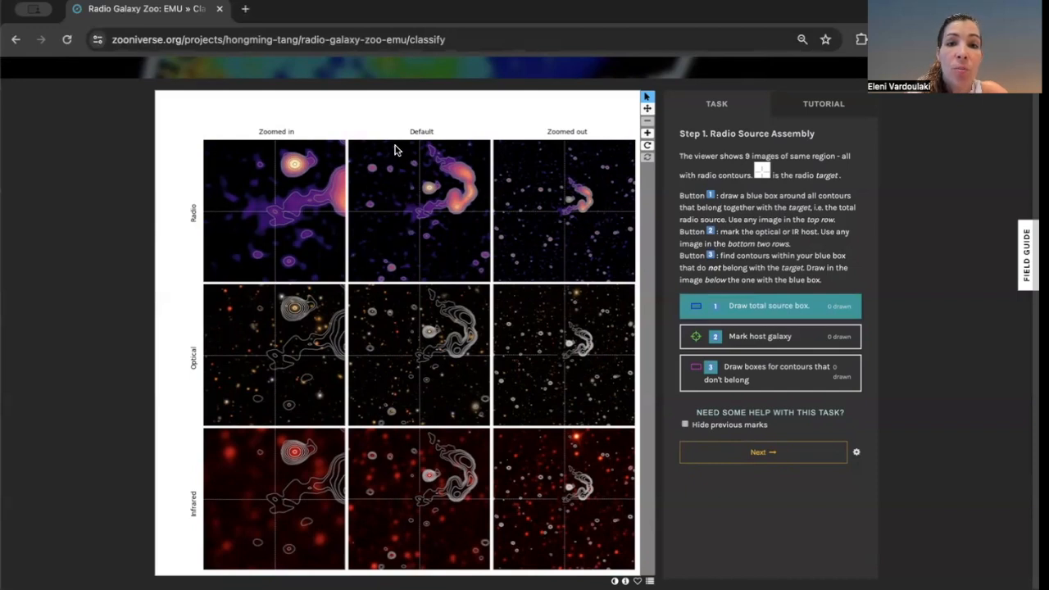
pyautogui.moveTo(391, 146)
pyautogui.mouseDown()
pyautogui.moveTo(467, 176)
pyautogui.moveTo(490, 205)
pyautogui.moveTo(491, 229)
pyautogui.mouseUp()
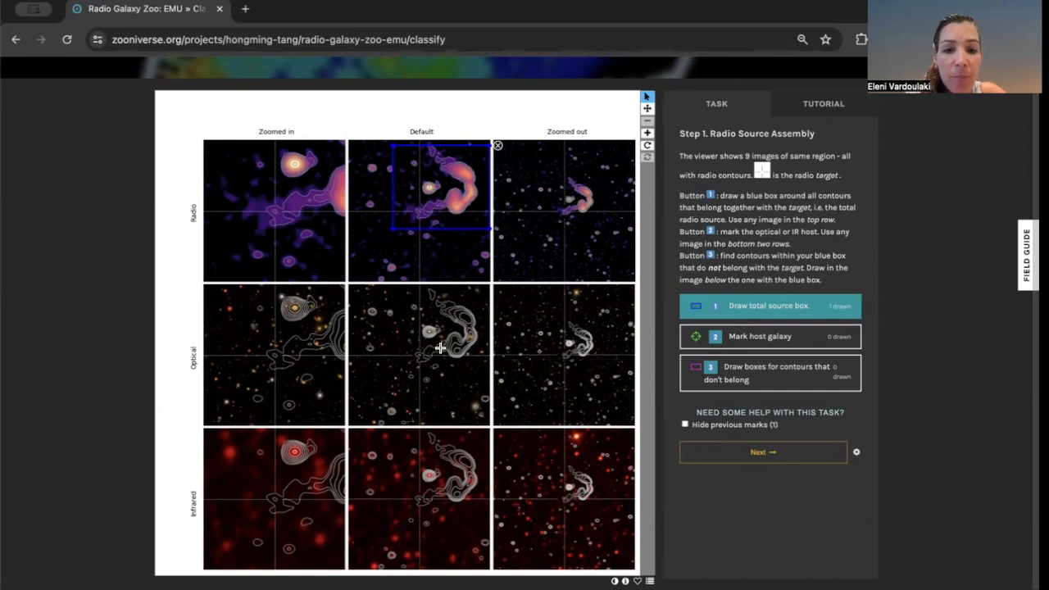
# Mark the host galaxy at the inner end of the bent contours in the Default optical image.
pyautogui.click(797, 345)
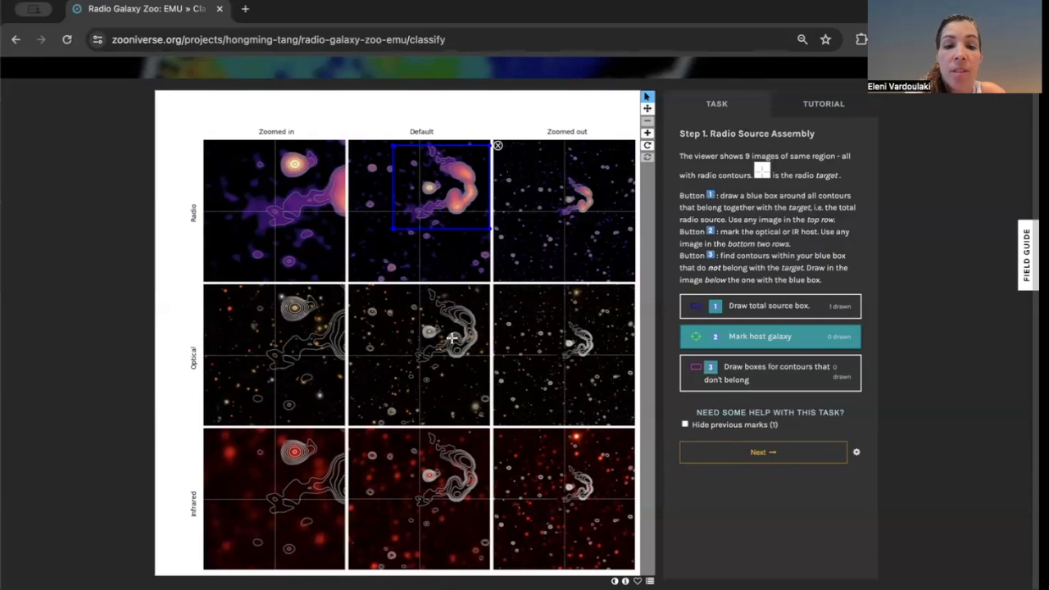
pyautogui.click(649, 133)
pyautogui.click(649, 133)
pyautogui.click(648, 133)
pyautogui.click(649, 133)
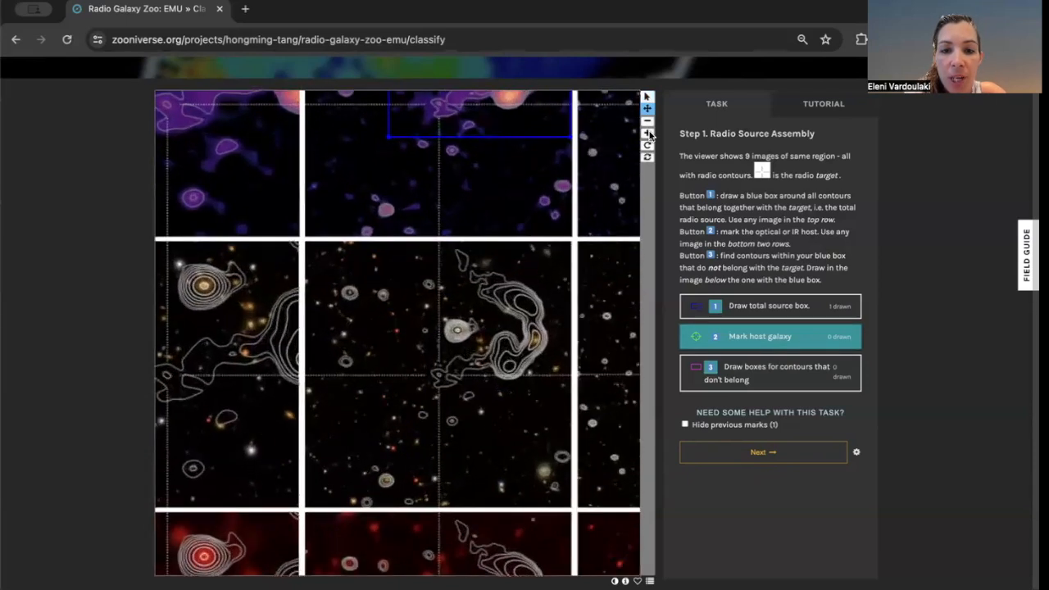
pyautogui.click(649, 133)
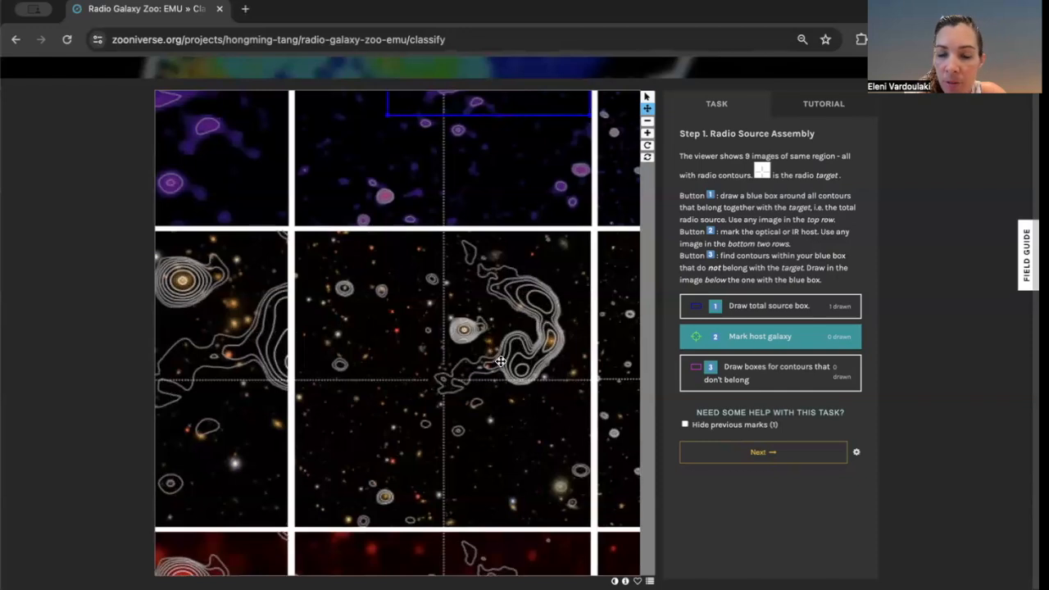
pyautogui.click(551, 343)
pyautogui.click(552, 345)
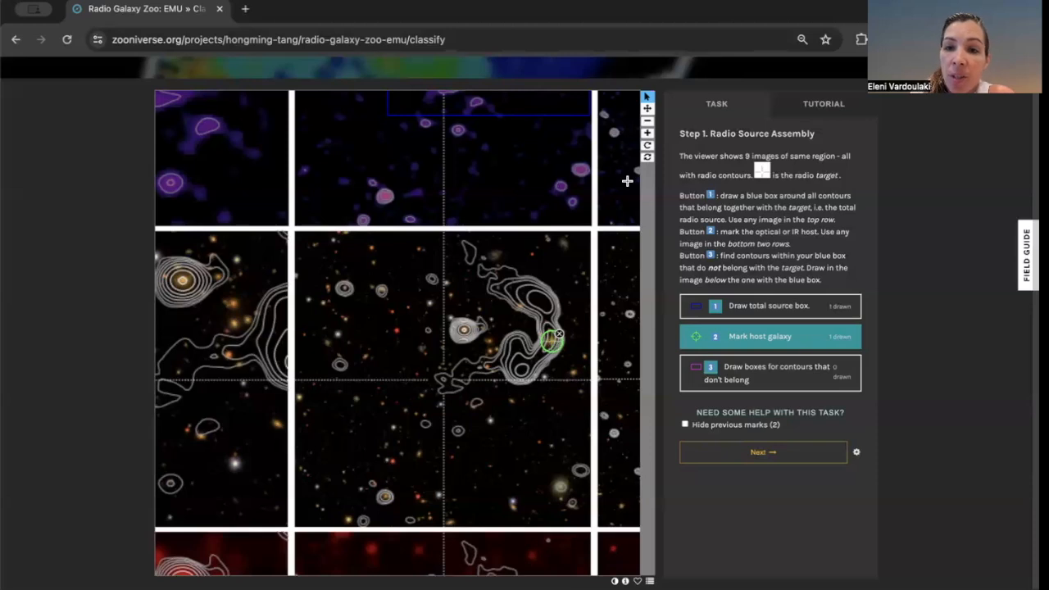
# Draw a box around the compact round contour left of the bent source as a contour that doesn't belong.
pyautogui.click(648, 121)
pyautogui.click(647, 121)
pyautogui.click(647, 122)
pyautogui.click(648, 121)
pyautogui.click(647, 121)
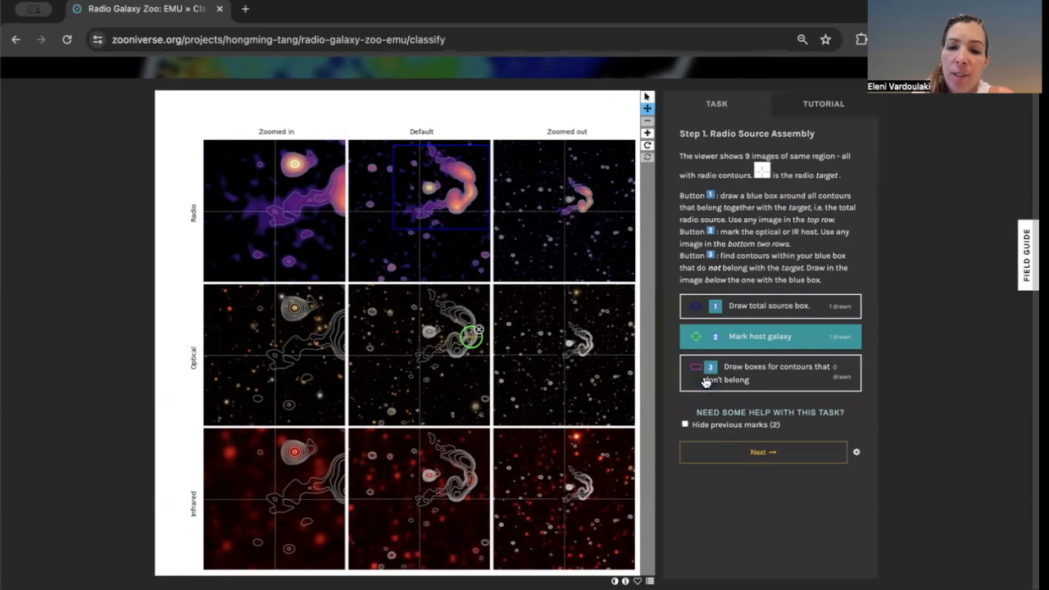
pyautogui.click(736, 376)
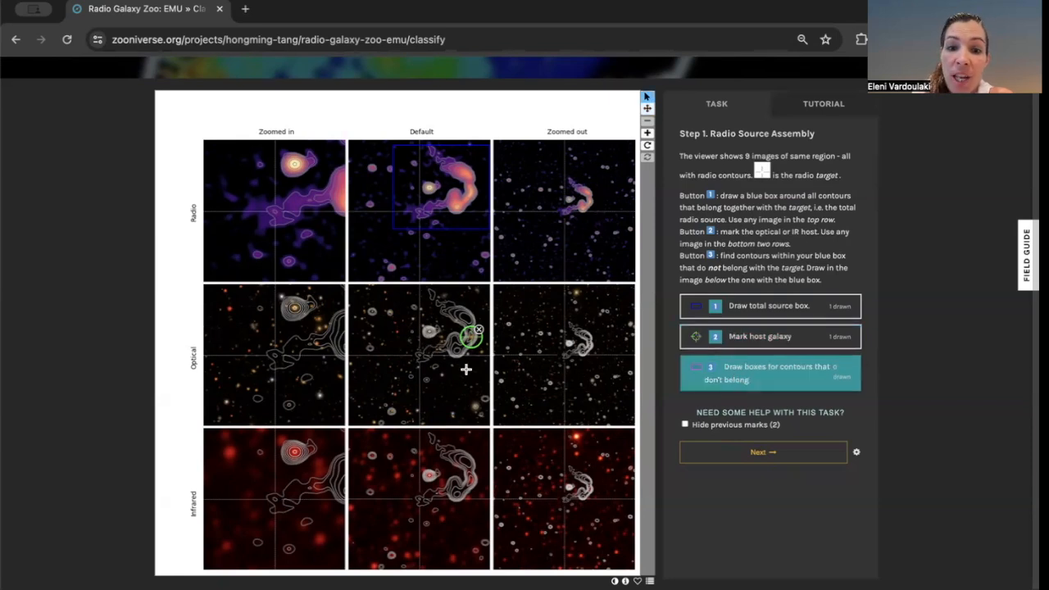
pyautogui.click(647, 133)
pyautogui.click(648, 134)
pyautogui.click(648, 133)
pyautogui.click(648, 133)
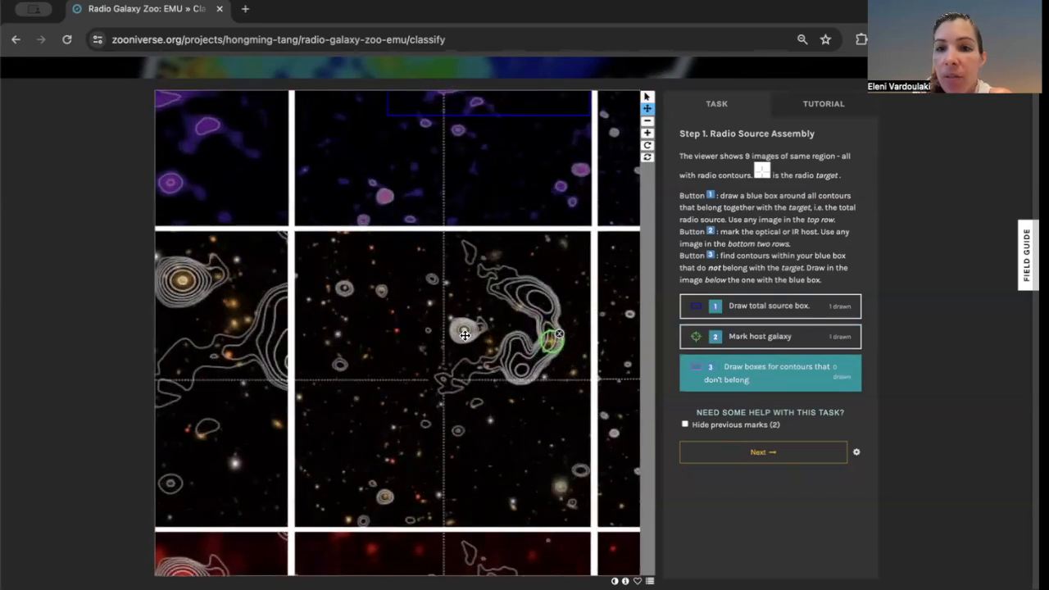
pyautogui.click(739, 378)
pyautogui.moveTo(444, 306); pyautogui.dragTo(492, 344)
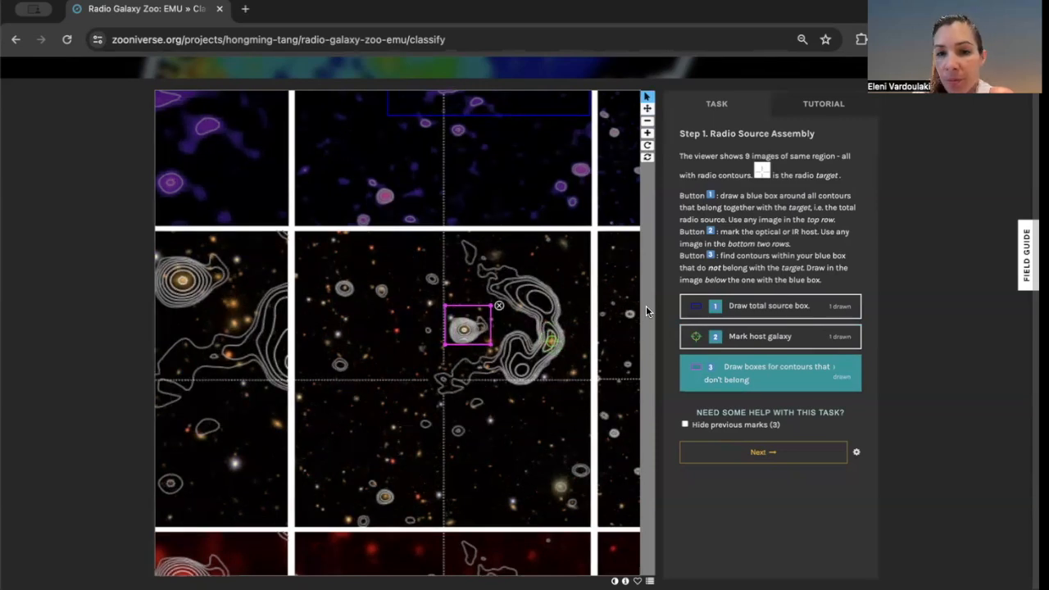
# Draw a second small non-belonging box around the stray contour below the source in the Default optical image.
pyautogui.click(649, 121)
pyautogui.click(649, 121)
pyautogui.click(648, 121)
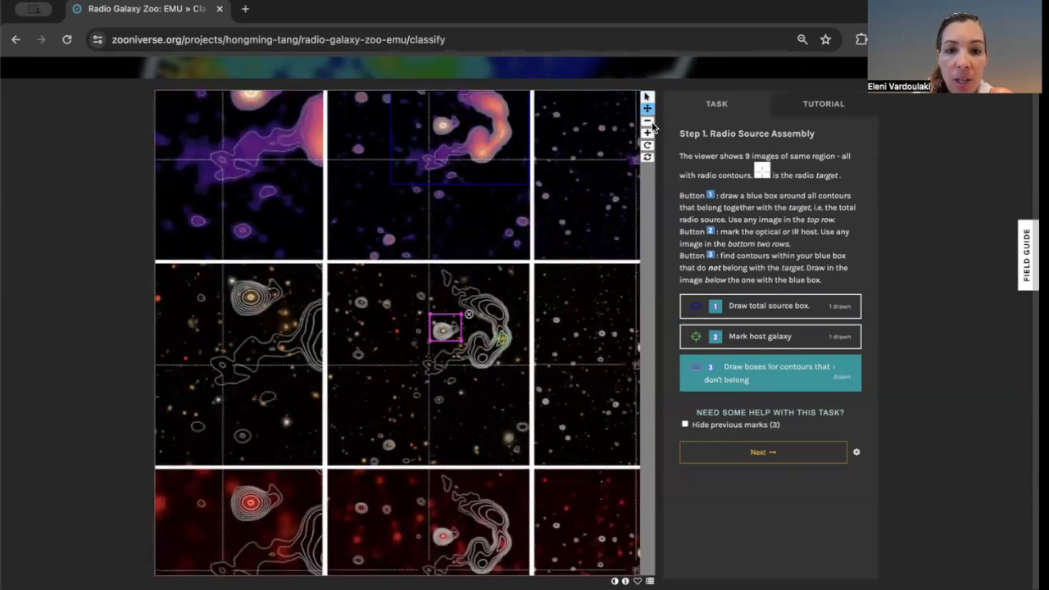
pyautogui.click(701, 383)
pyautogui.moveTo(444, 375); pyautogui.dragTo(460, 385)
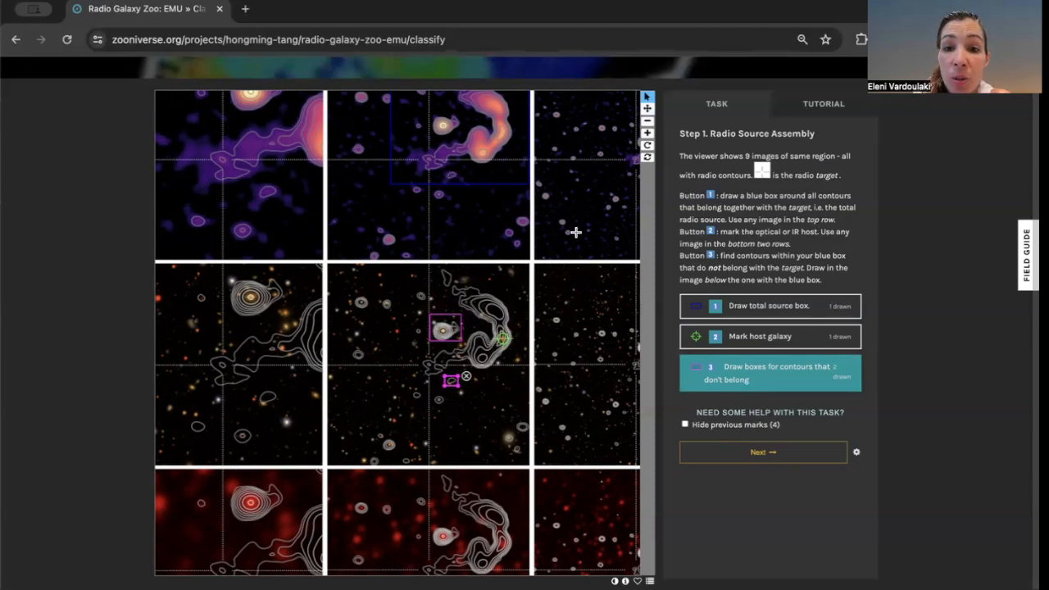
pyautogui.click(647, 123)
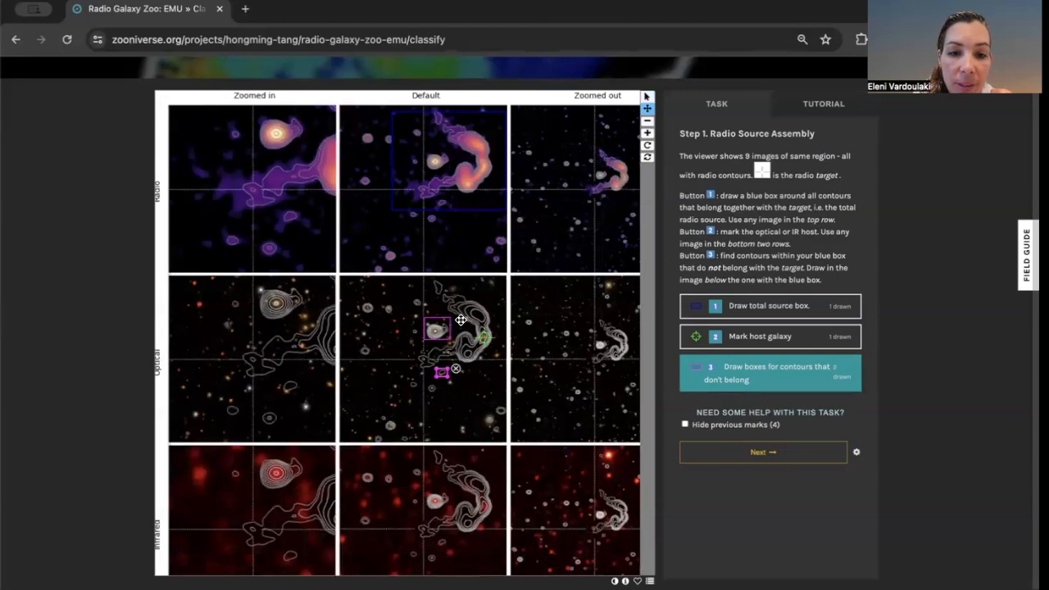
# Draw a third small box around the contour above the compact source, then proceed to morphology tagging.
pyautogui.click(647, 95)
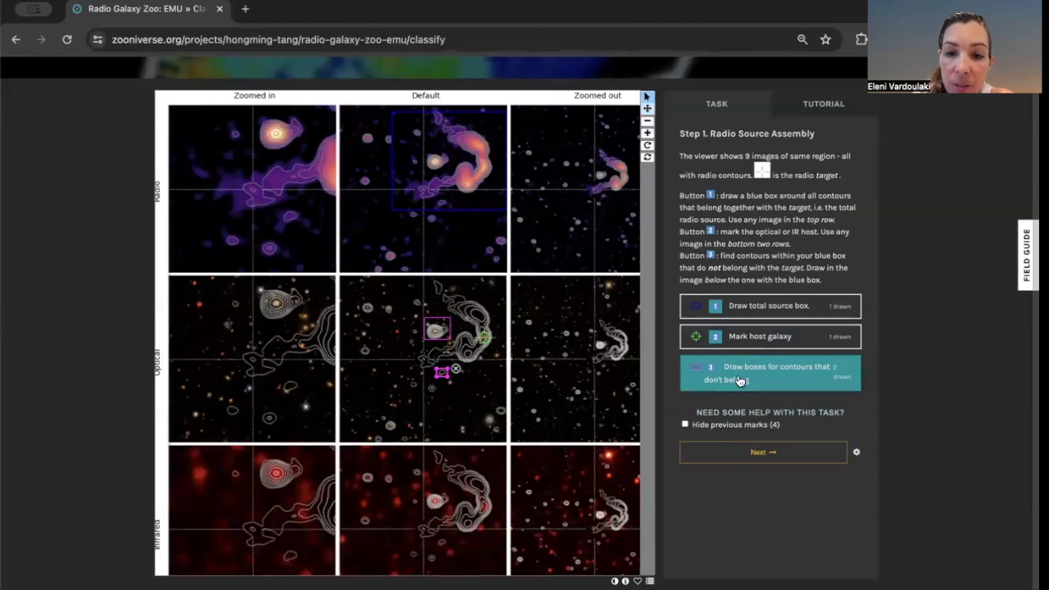
pyautogui.moveTo(412, 298); pyautogui.dragTo(426, 309)
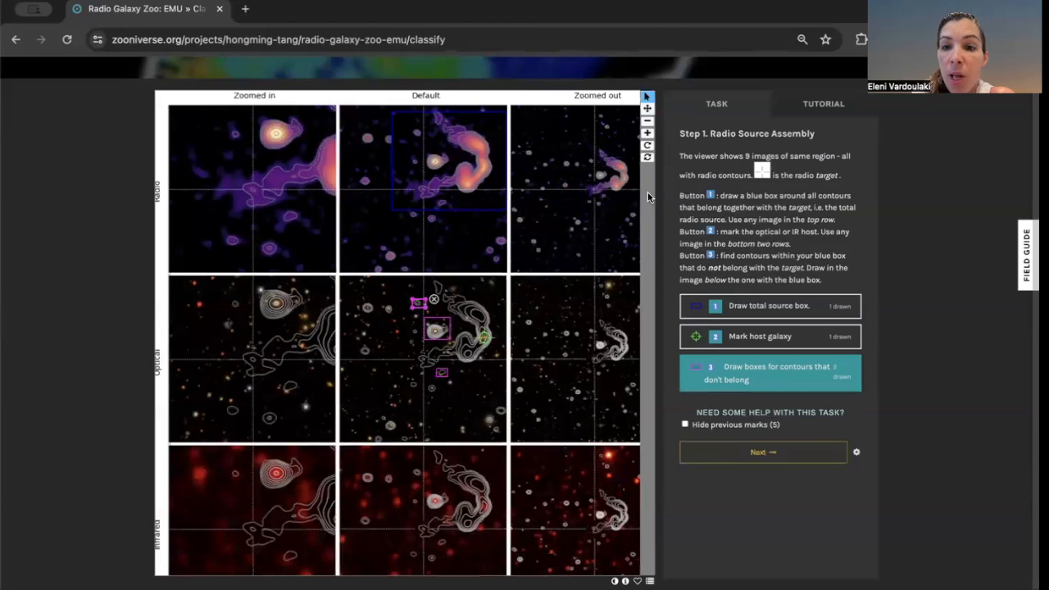
pyautogui.click(647, 121)
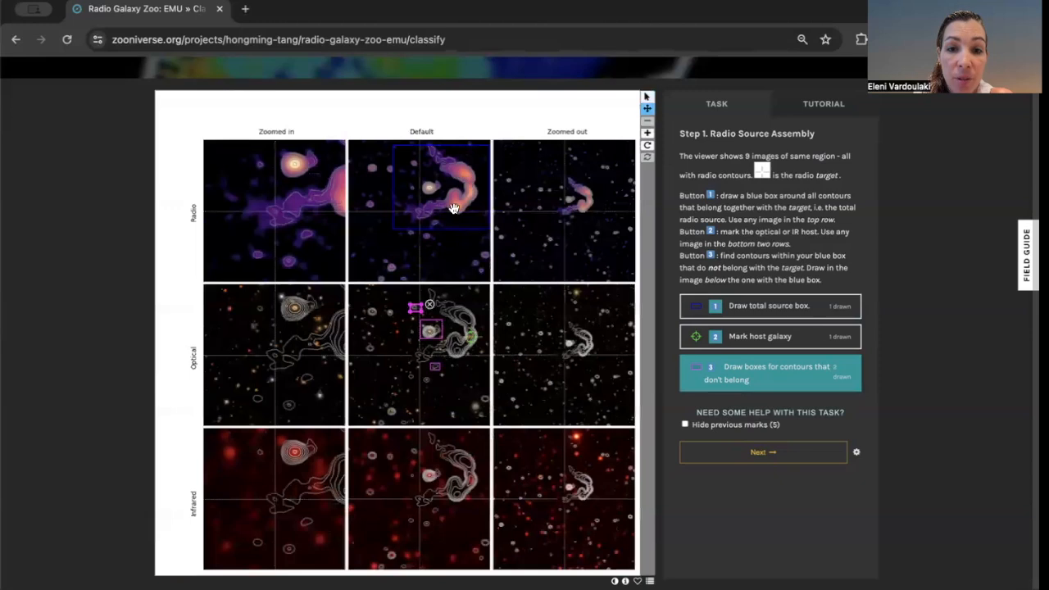
pyautogui.click(786, 457)
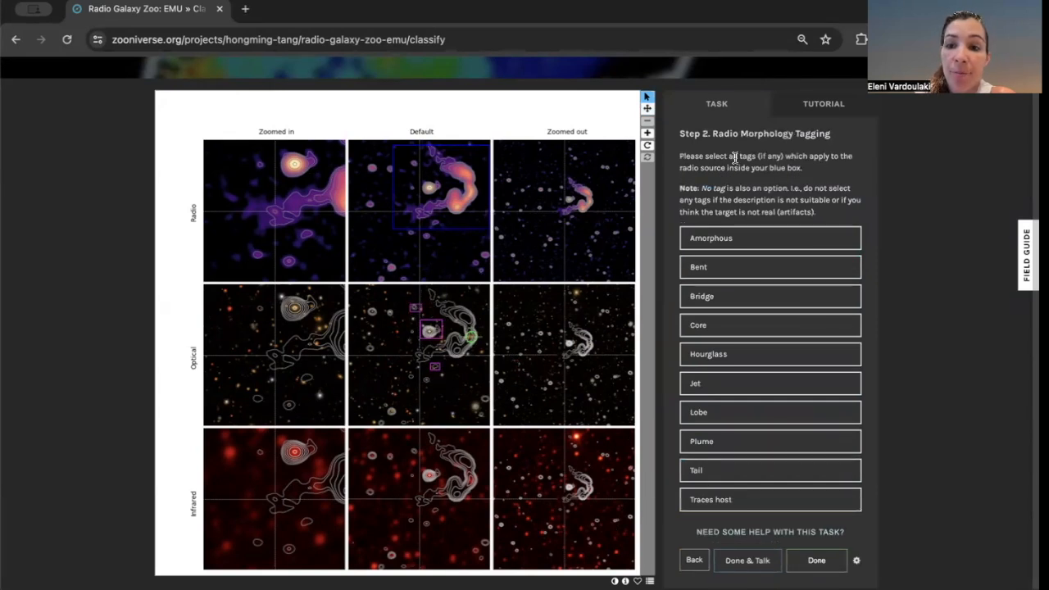
# Tag the radio source as Amorphous, Bent, Core, Jet, Lobe and Tail, then submit with Done & Talk.
pyautogui.click(718, 238)
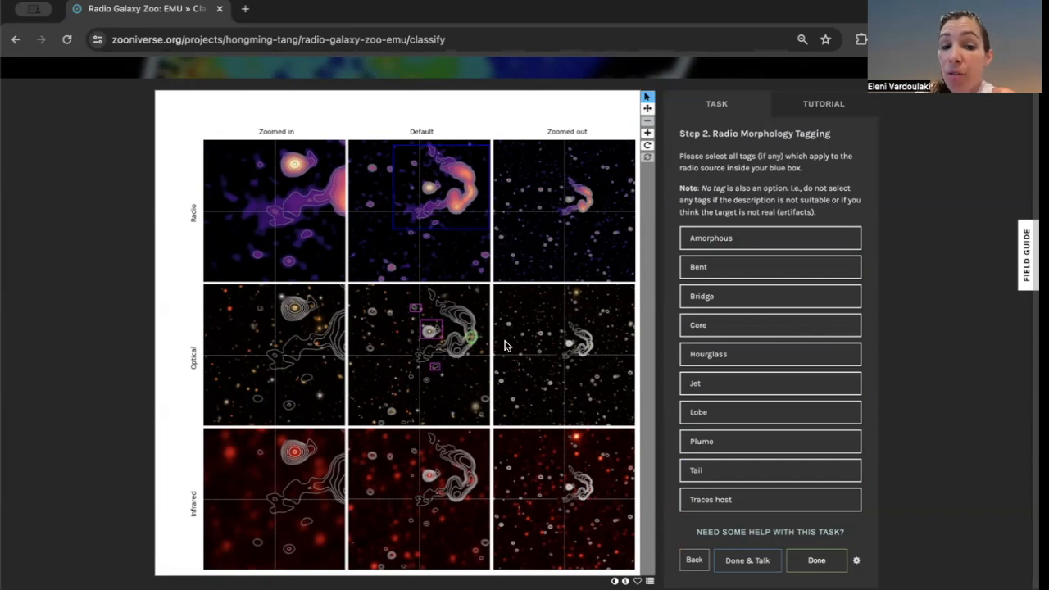
pyautogui.click(698, 268)
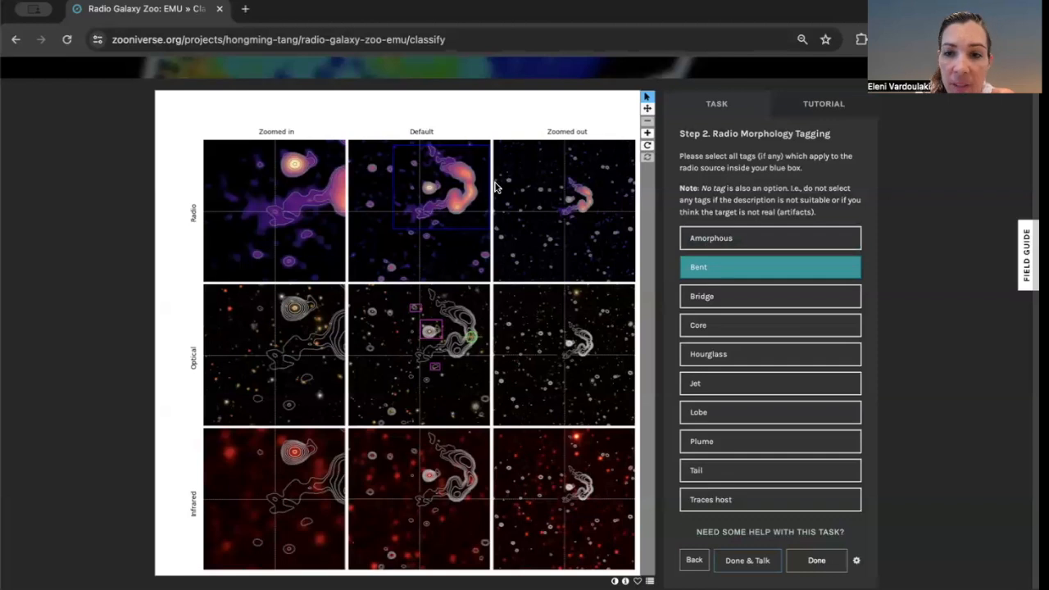
pyautogui.click(744, 238)
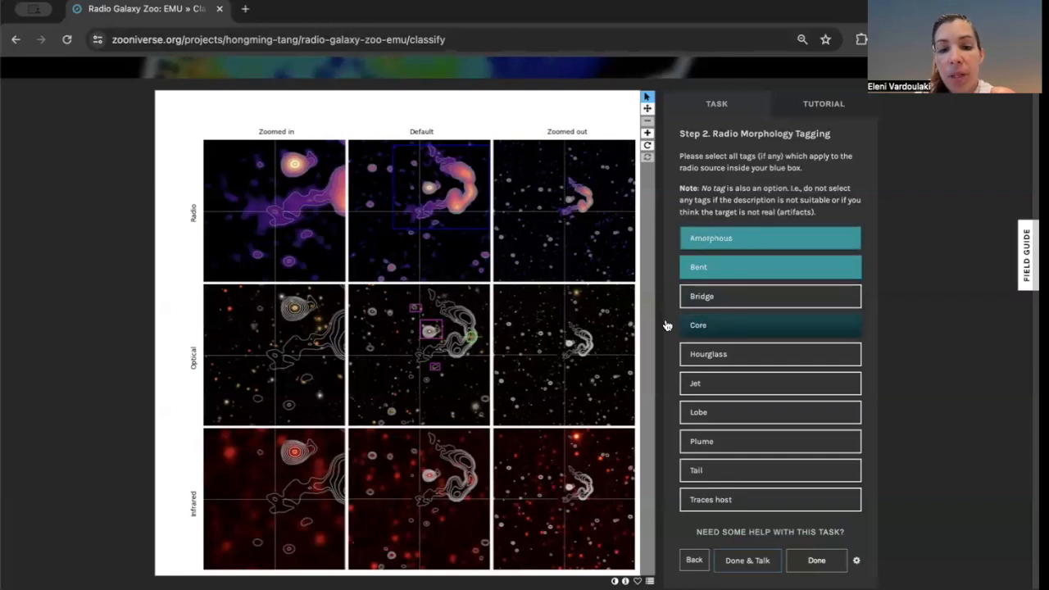
pyautogui.click(726, 327)
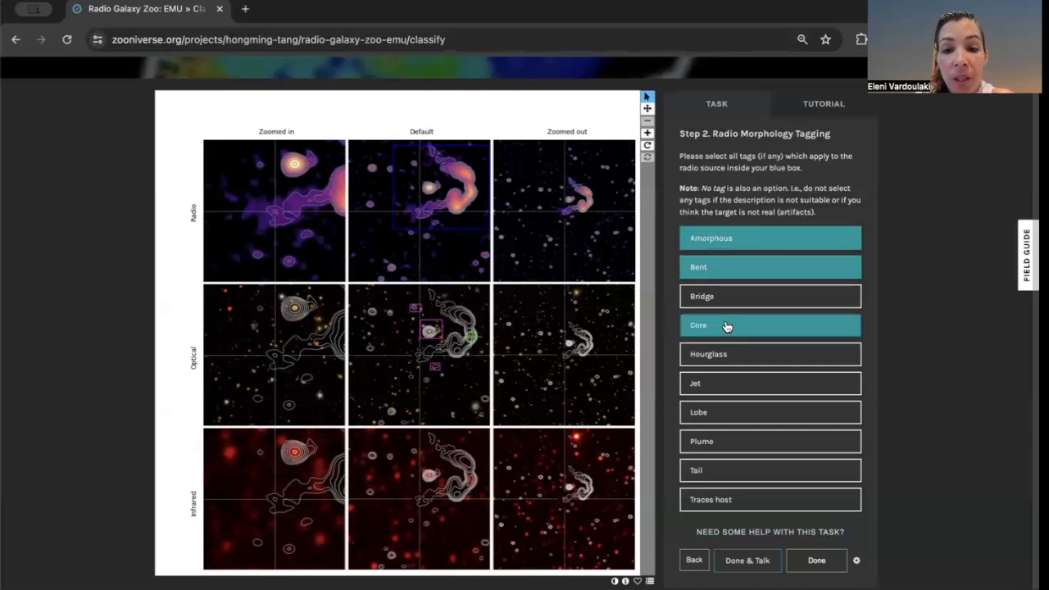
pyautogui.click(725, 382)
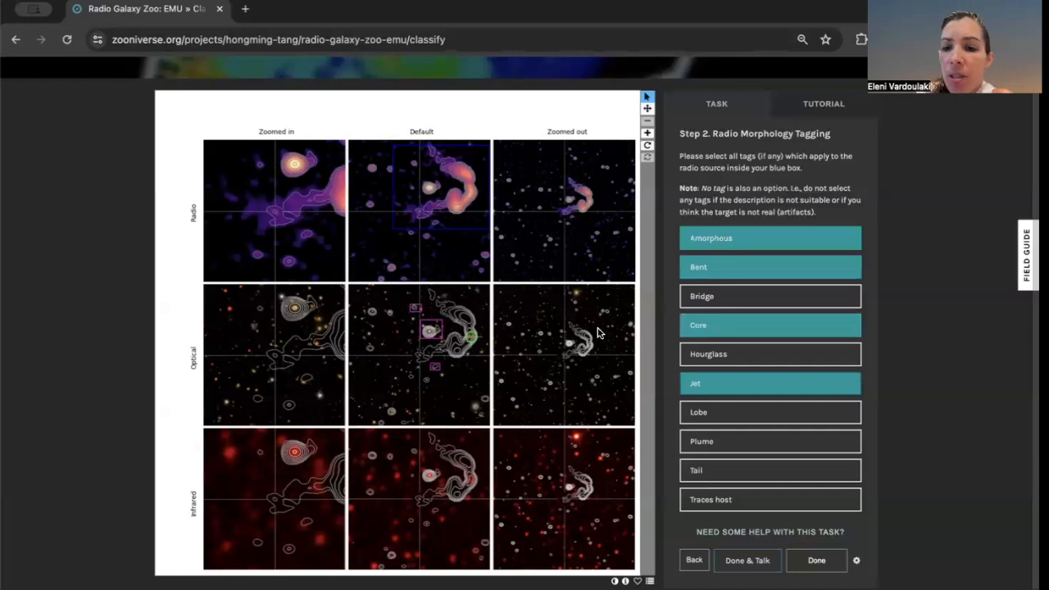
pyautogui.click(712, 420)
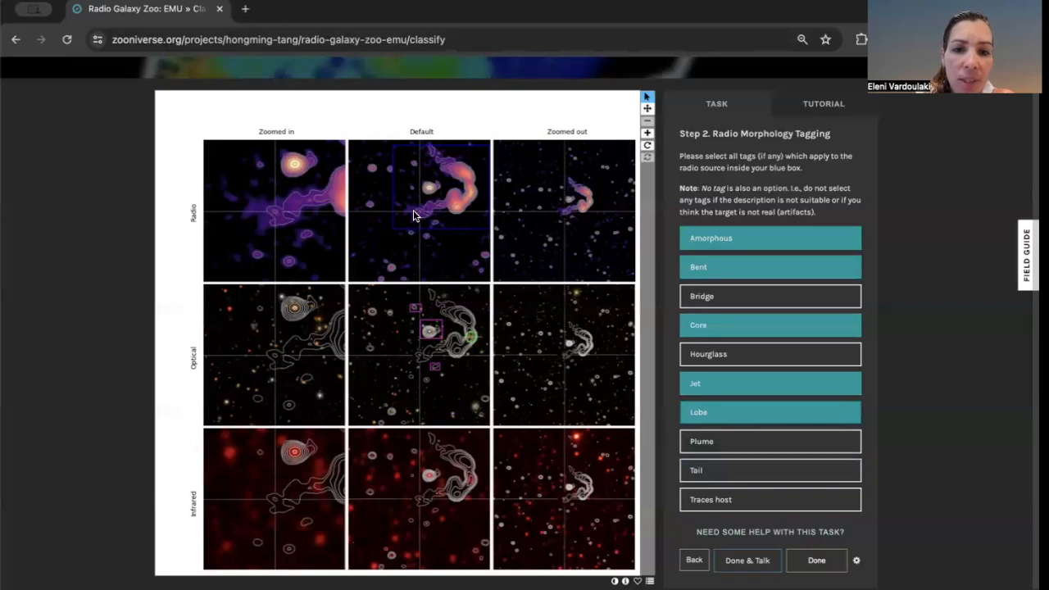
pyautogui.click(712, 471)
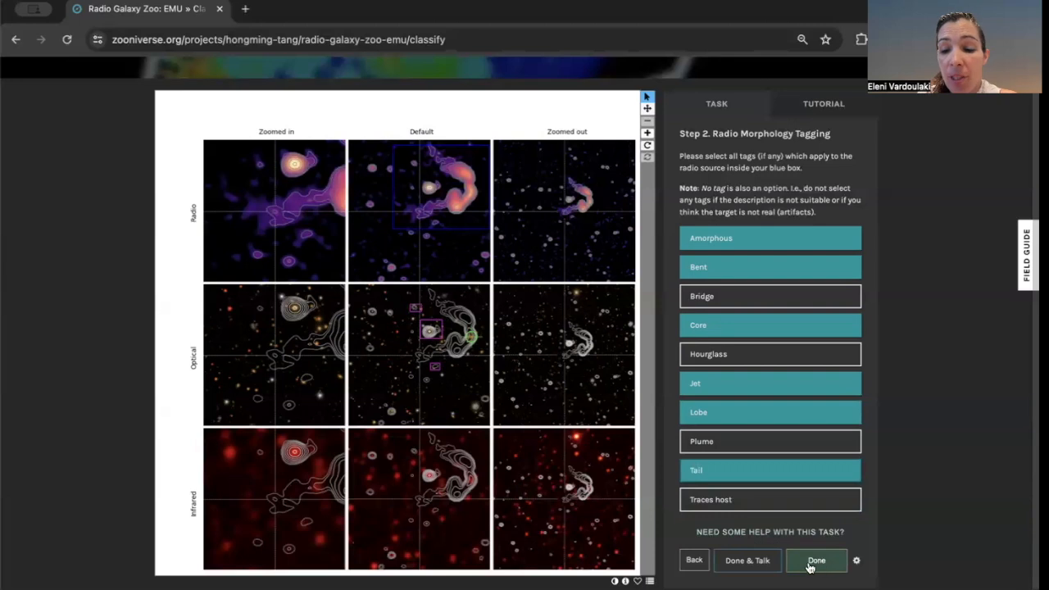
pyautogui.click(748, 561)
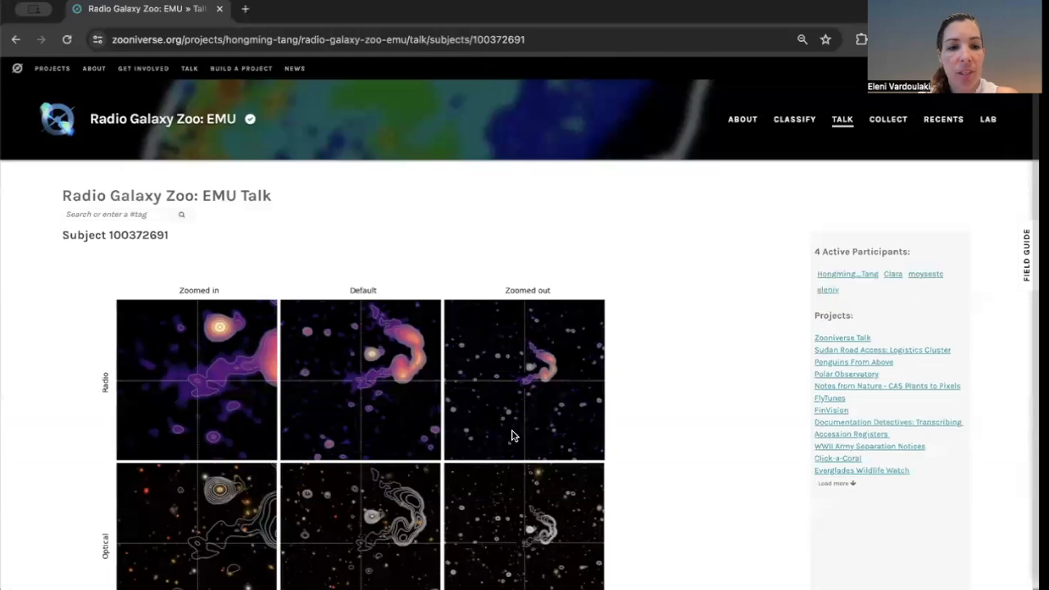
# Start a note on the subject saying it is a very interesting bent source, with one tail's edge on the crosshair and the rest to the right side.
pyautogui.scroll(-5, 511, 435)
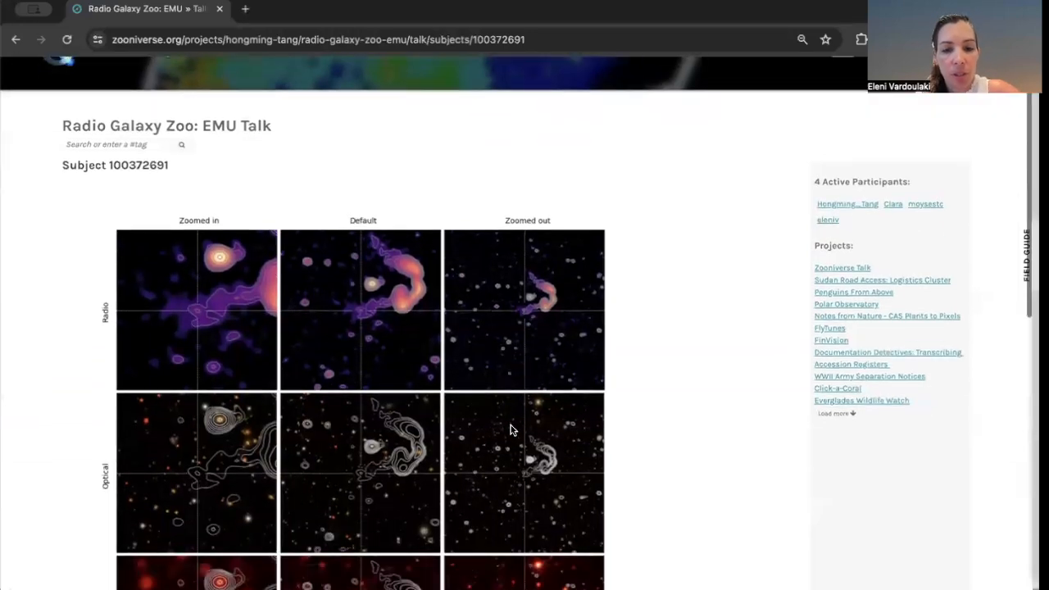
pyautogui.scroll(-2, 511, 430)
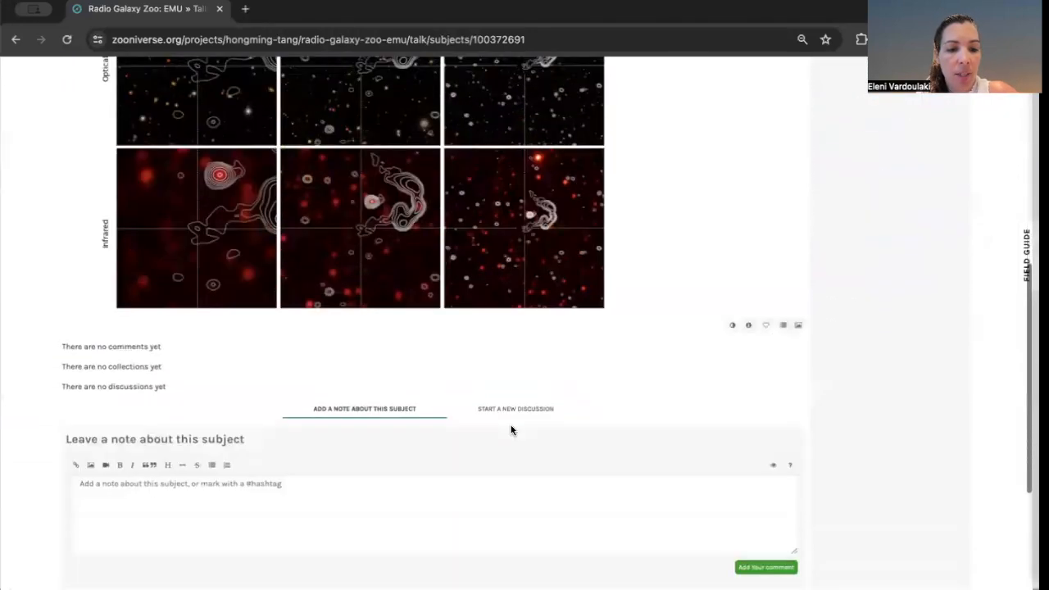
pyautogui.click(283, 464)
pyautogui.write('Very interesting')
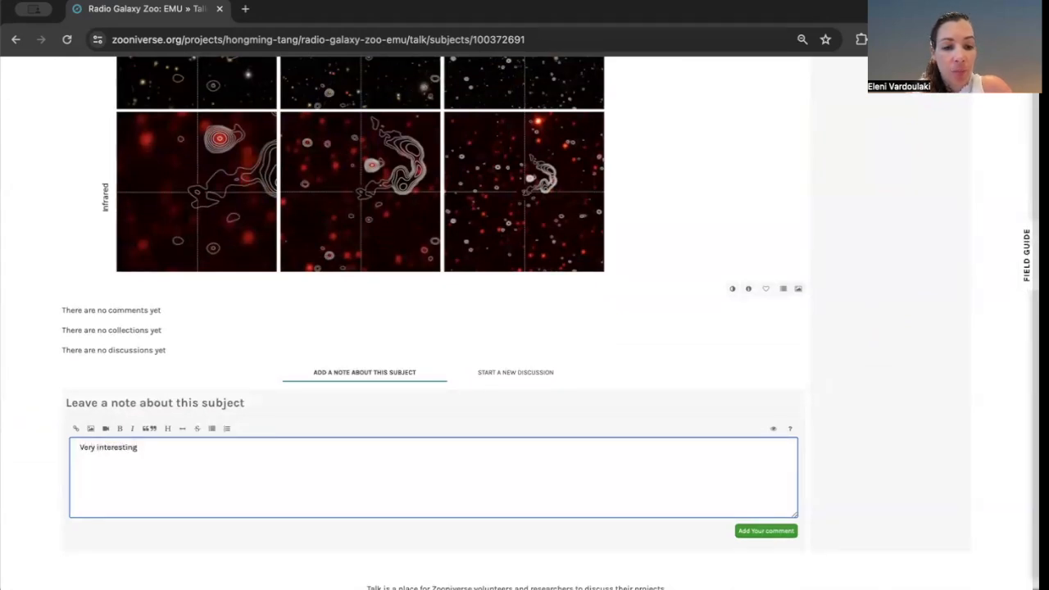
pyautogui.write(' subje')
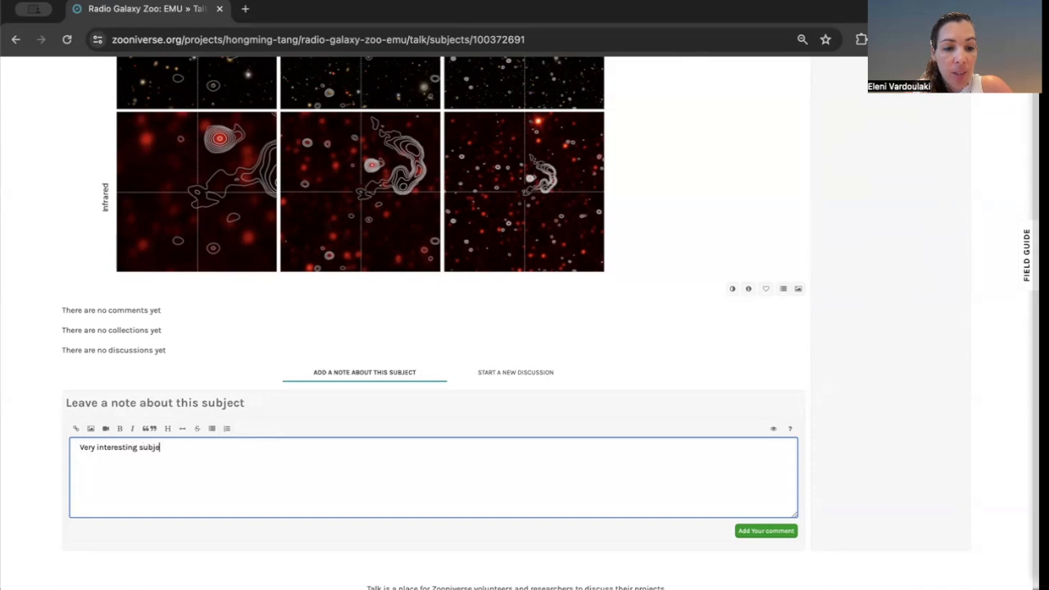
pyautogui.write('ct. It looks lik')
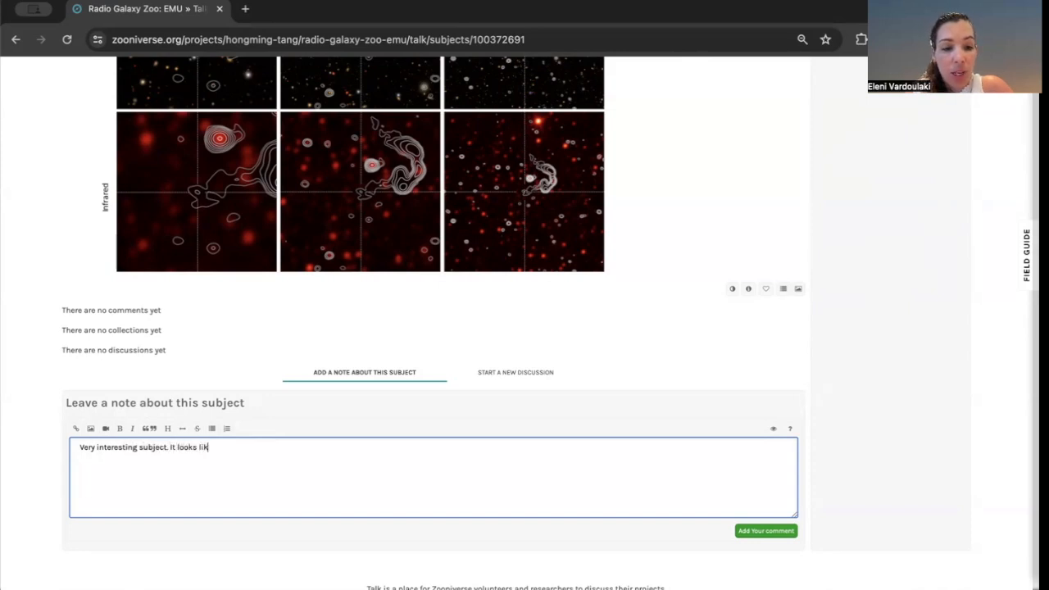
pyautogui.write('e a bent sour')
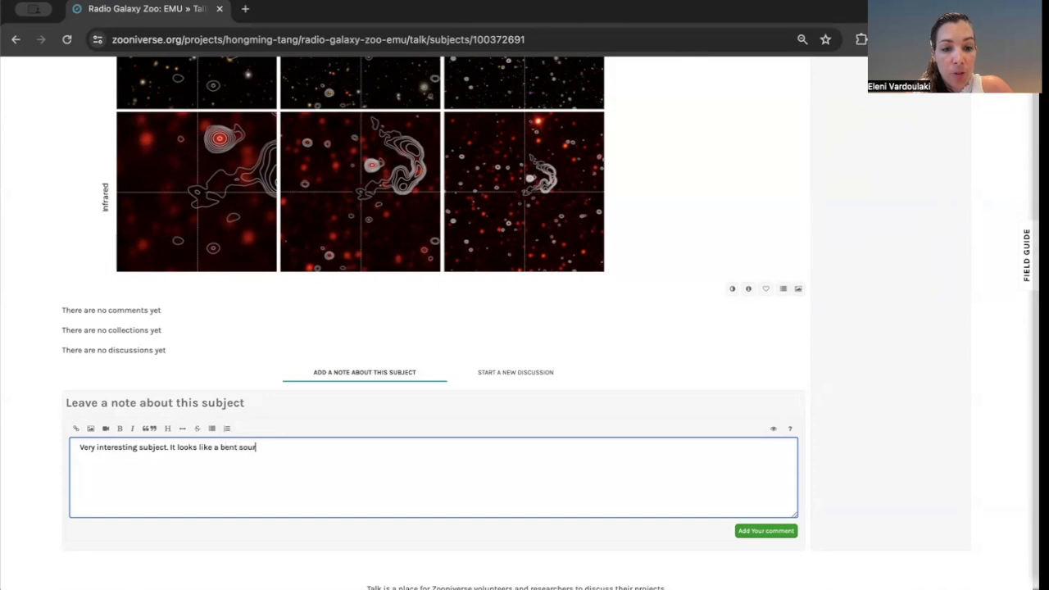
pyautogui.write('ce. Th')
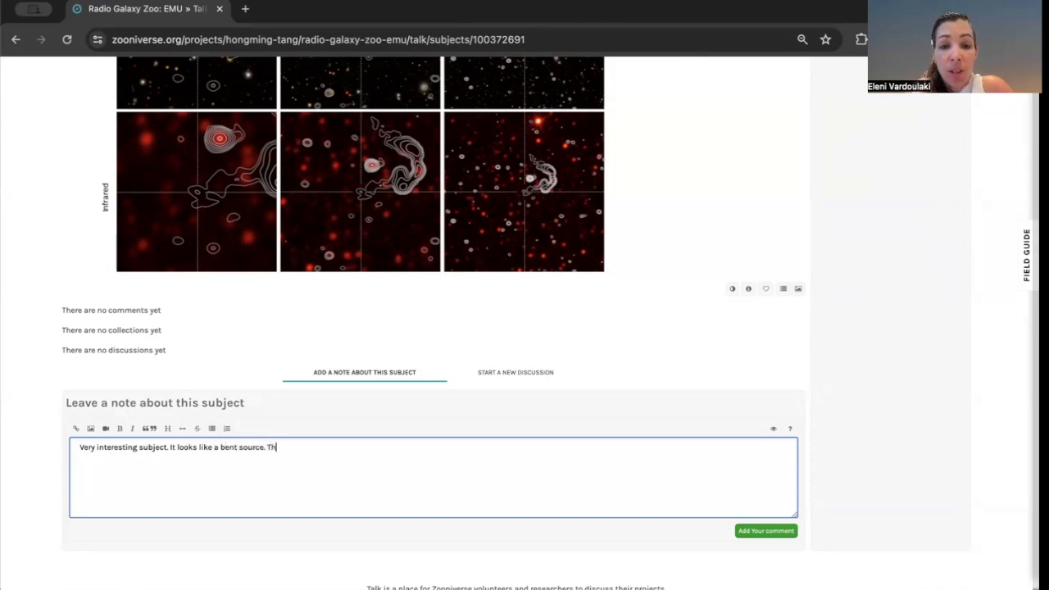
pyautogui.write('e edge of the')
pyautogui.press('BackSpace')
pyautogui.write('ne of the ')
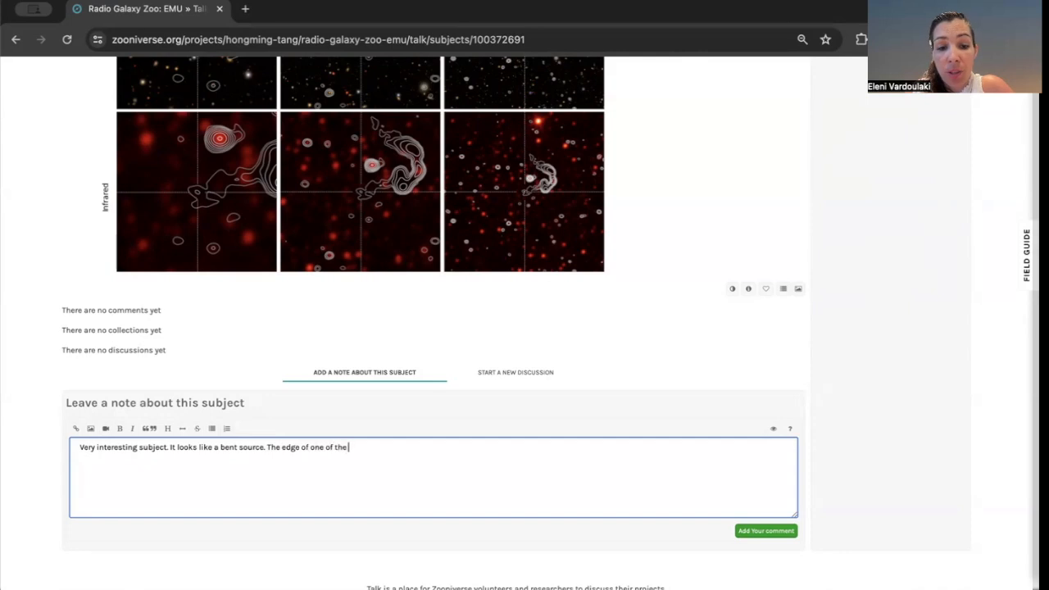
pyautogui.write('tails is o')
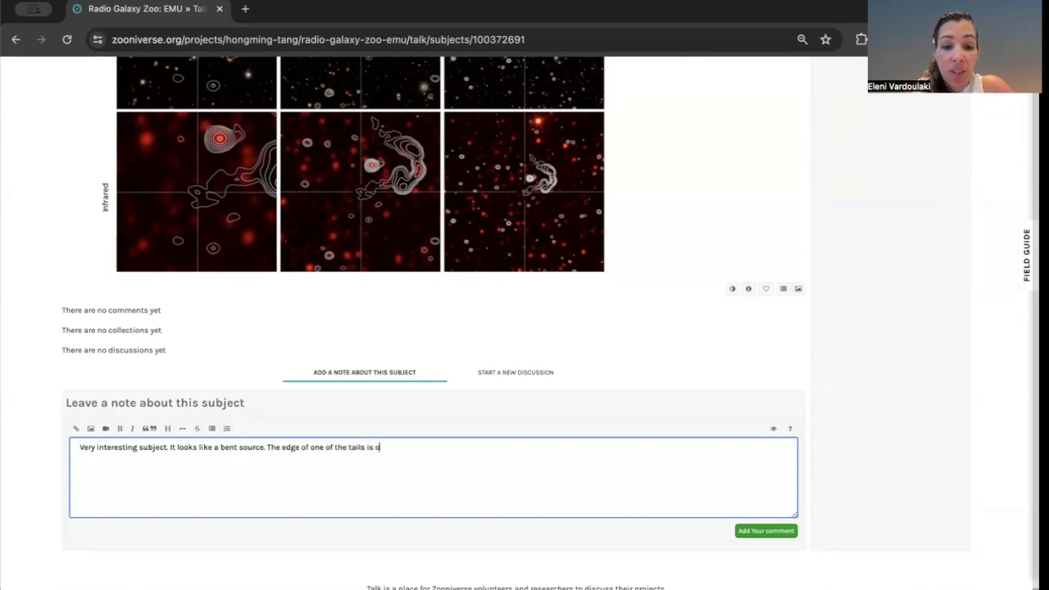
pyautogui.write('n the crosshair')
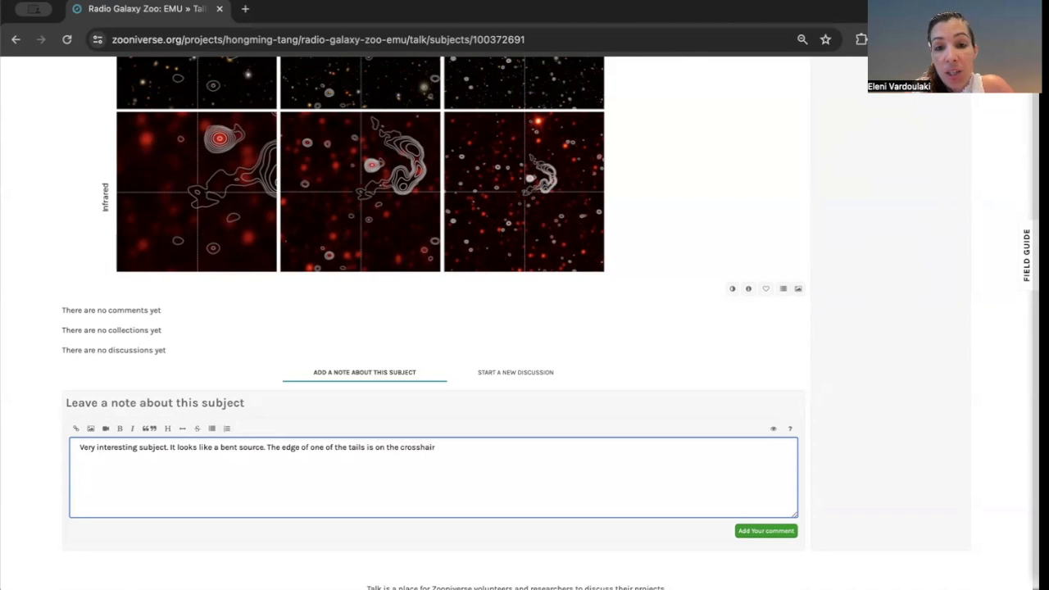
pyautogui.write(', whi')
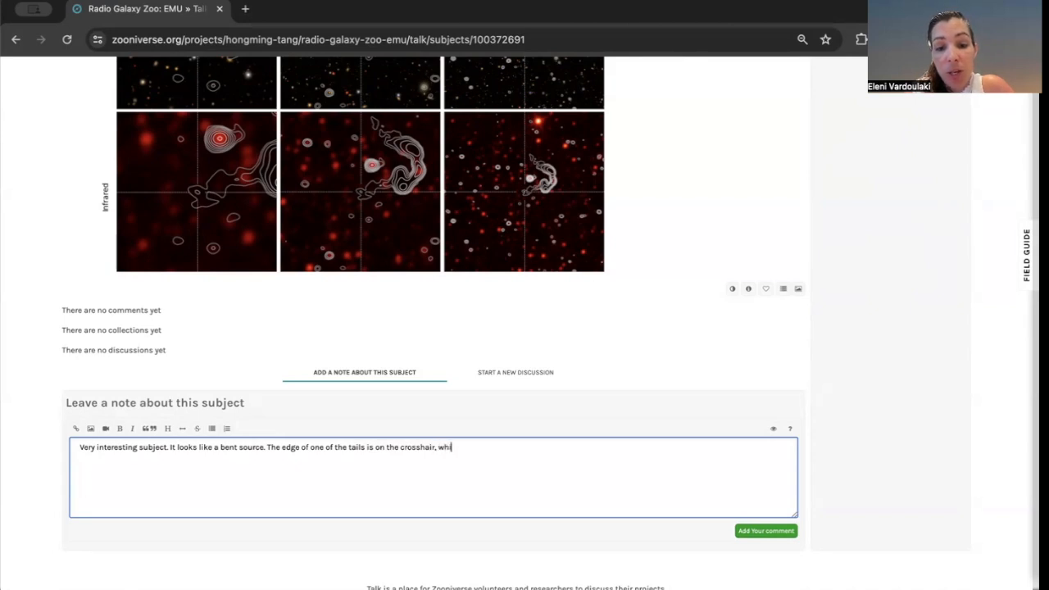
pyautogui.write('le the rest of')
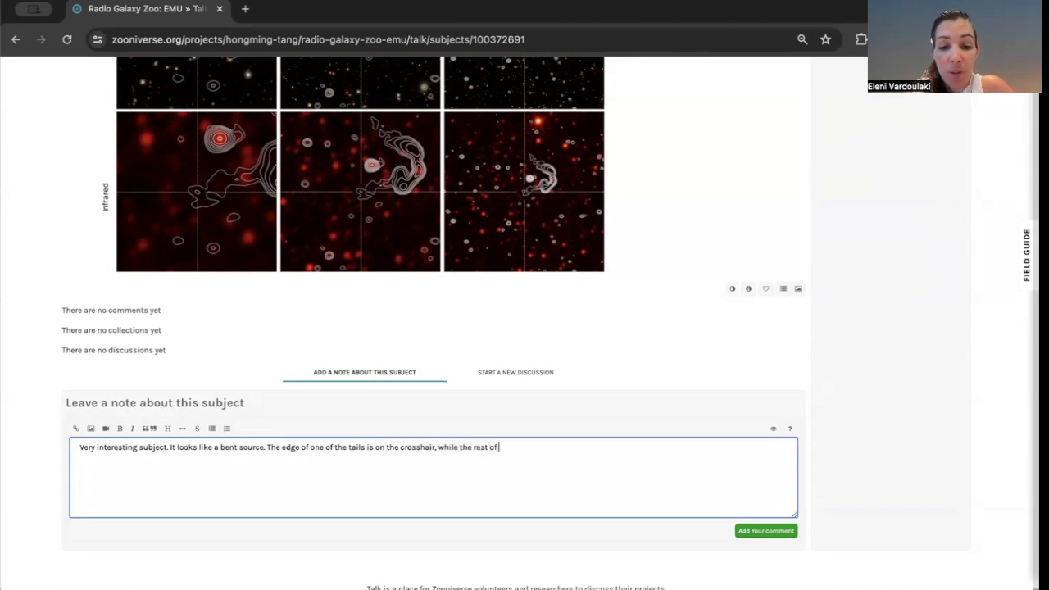
pyautogui.write(' it is ')
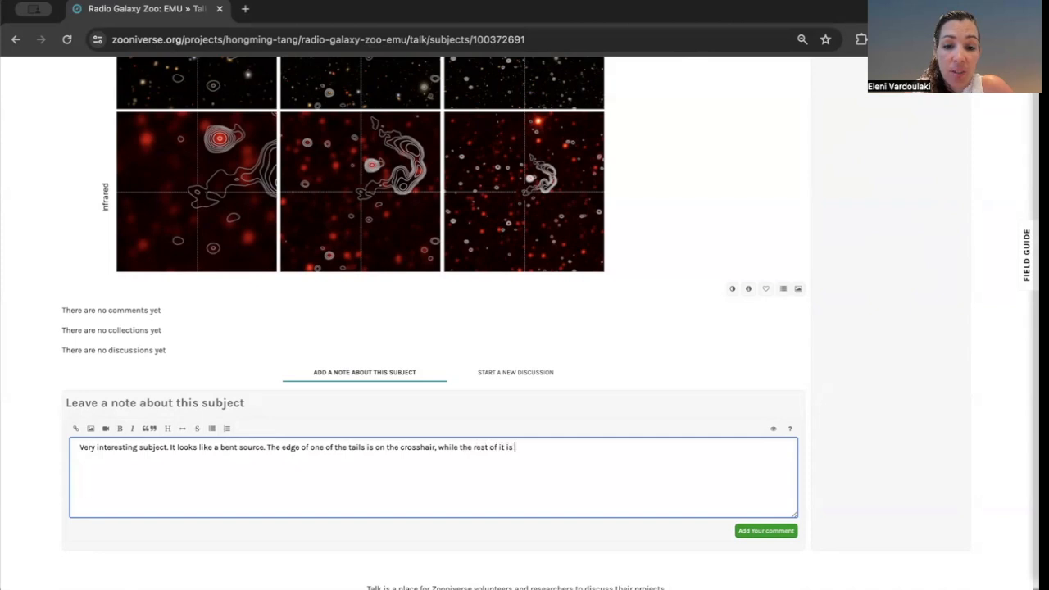
pyautogui.write('to the right side.')
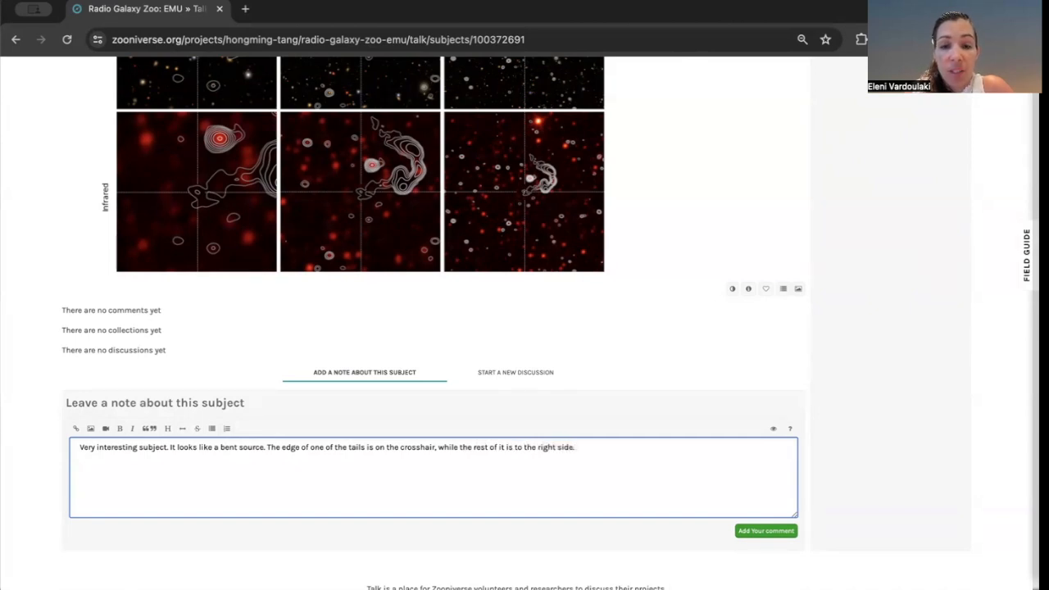
pyautogui.write(' The little')
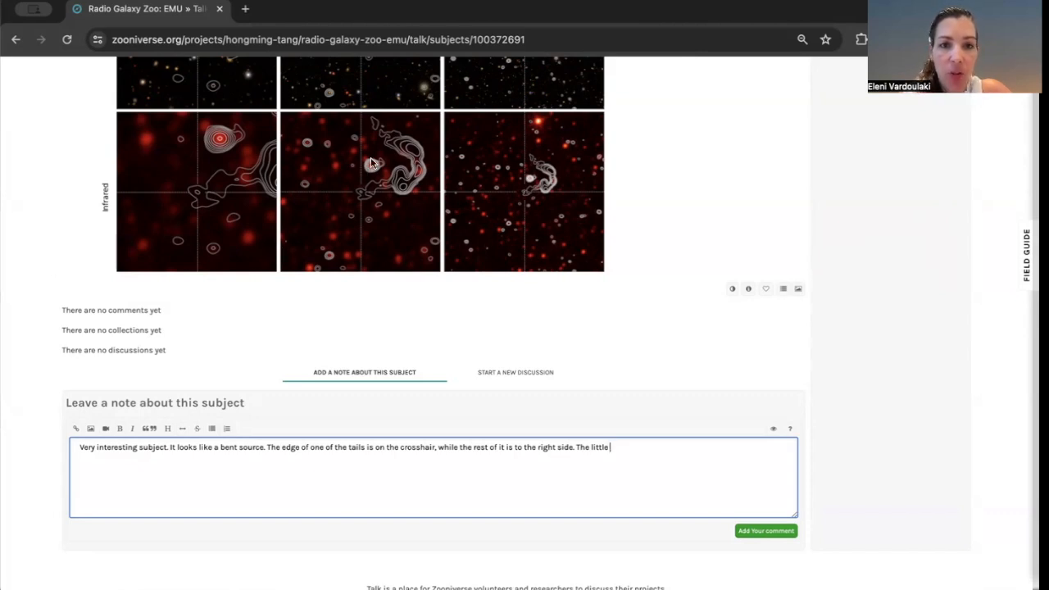
# Add that the little compact radio source is not associated with subject source, and post the comment.
pyautogui.write('comap')
pyautogui.write('pac')
pyautogui.write('t radio source ')
pyautogui.write('is not associ')
pyautogui.write('ated with')
pyautogui.write(' the')
pyautogui.write(' par')
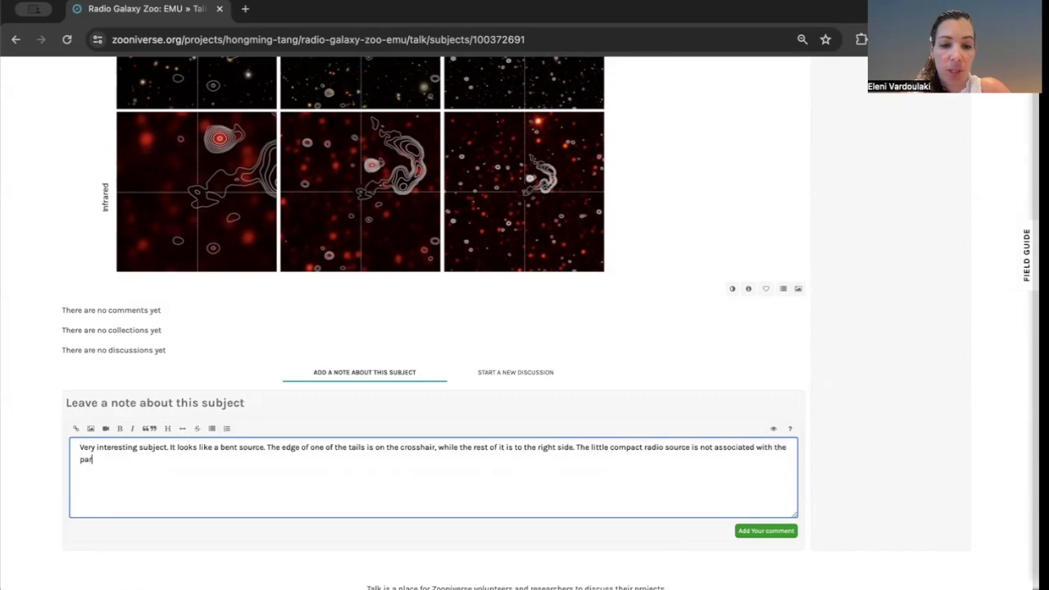
pyautogui.write('tsnt galaxy.')
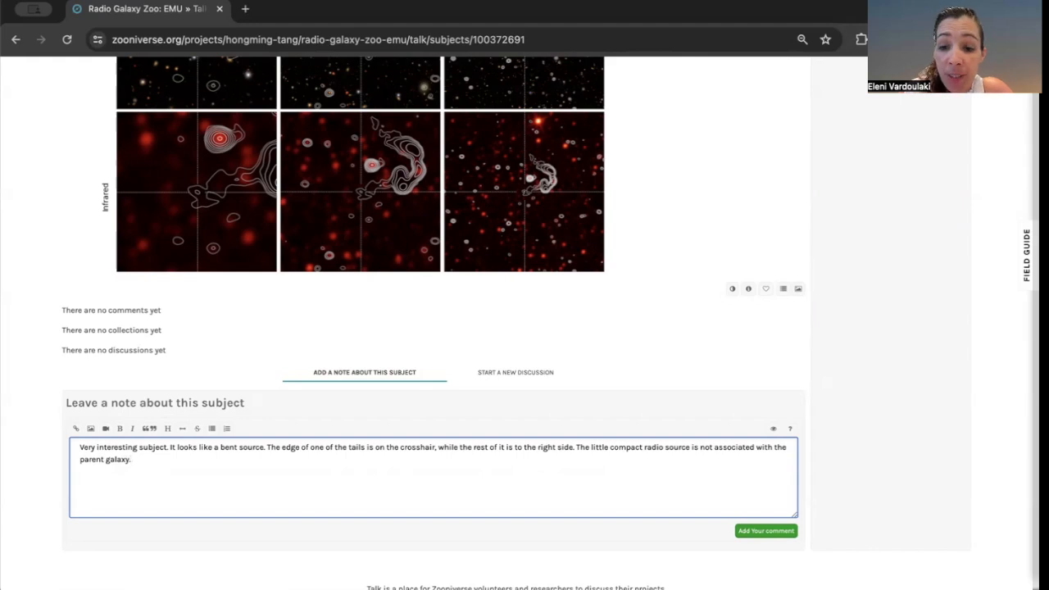
pyautogui.press('BackSpace')
pyautogui.press('BackSpace')
pyautogui.press('BackSpace')
pyautogui.press('BackSpace')
pyautogui.press('BackSpace')
pyautogui.press('BackSpace')
pyautogui.press('BackSpace')
pyautogui.press('BackSpace')
pyautogui.press('BackSpace')
pyautogui.press('BackSpace')
pyautogui.press('BackSpace')
pyautogui.press('BackSpace')
pyautogui.press('BackSpace')
pyautogui.press('BackSpace')
pyautogui.press('BackSpace')
pyautogui.press('BackSpace')
pyautogui.press('BackSpace')
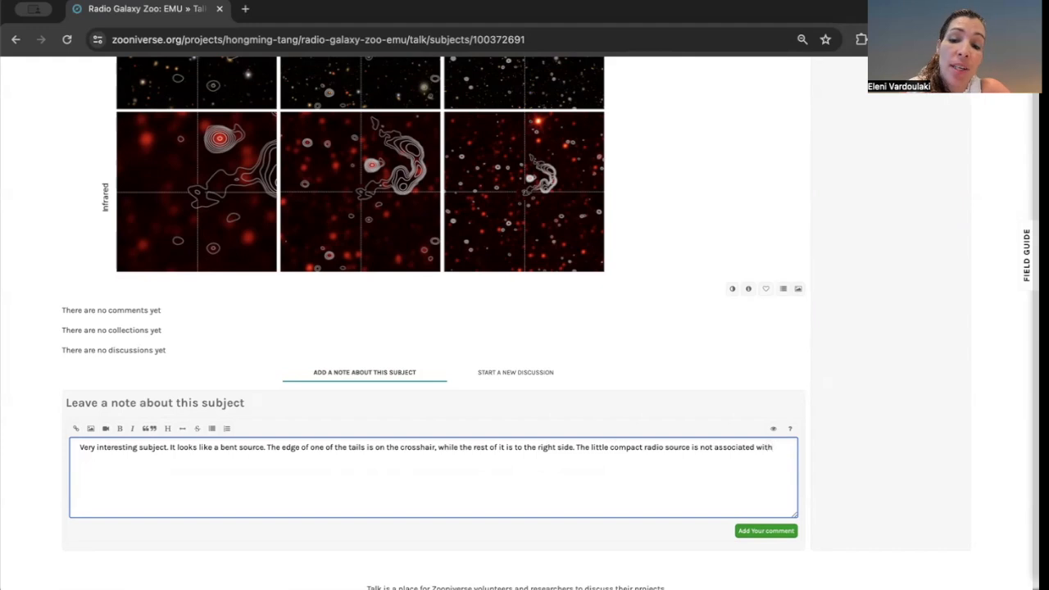
pyautogui.write('subject source')
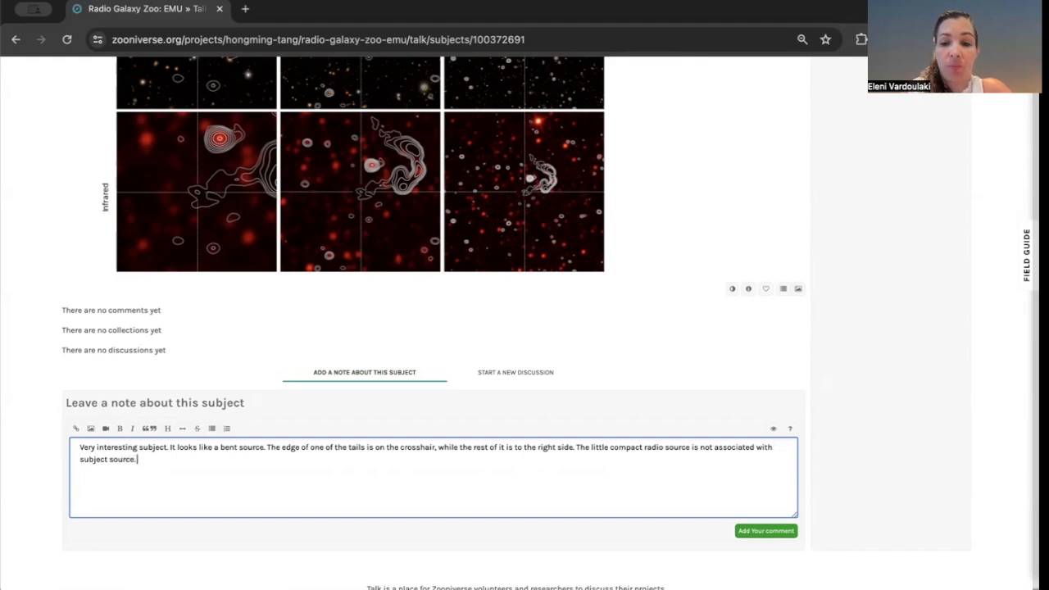
pyautogui.write('.')
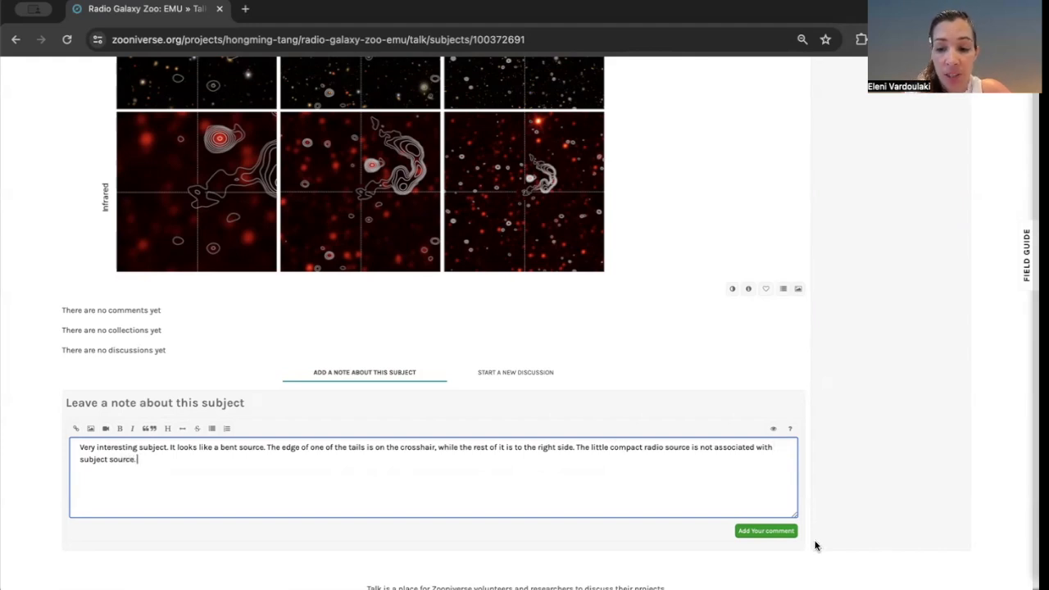
pyautogui.click(766, 531)
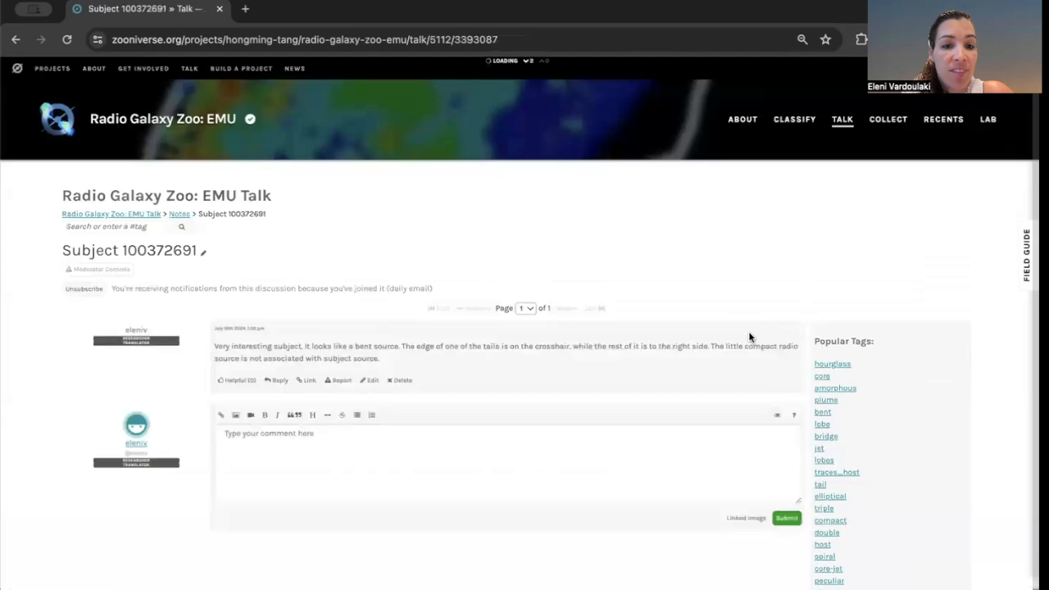
# Review the posted note and subject images on the discussion page.
pyautogui.scroll(-3, 749, 337)
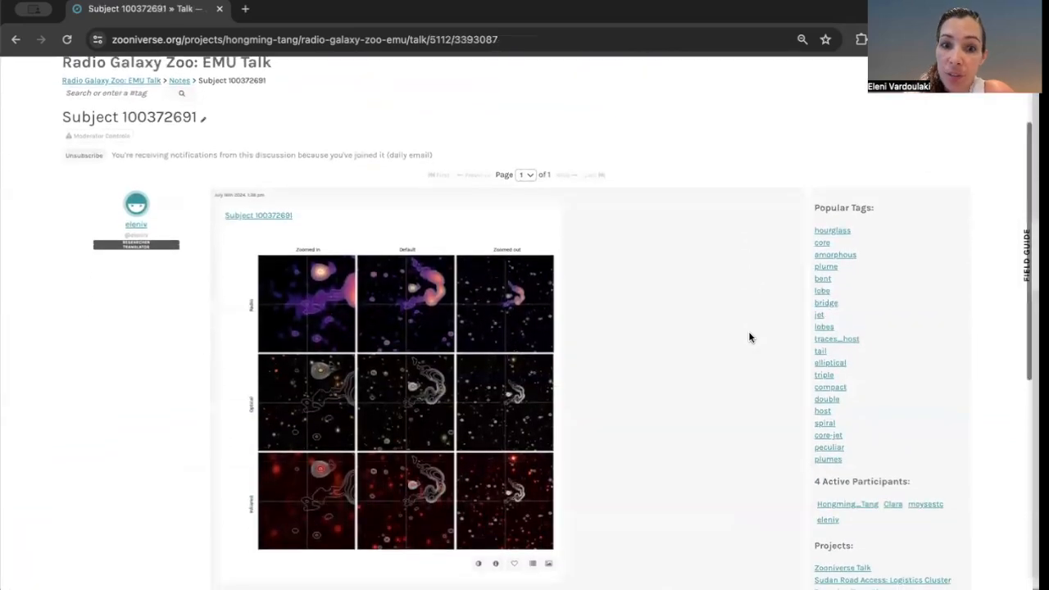
pyautogui.scroll(-1, 748, 337)
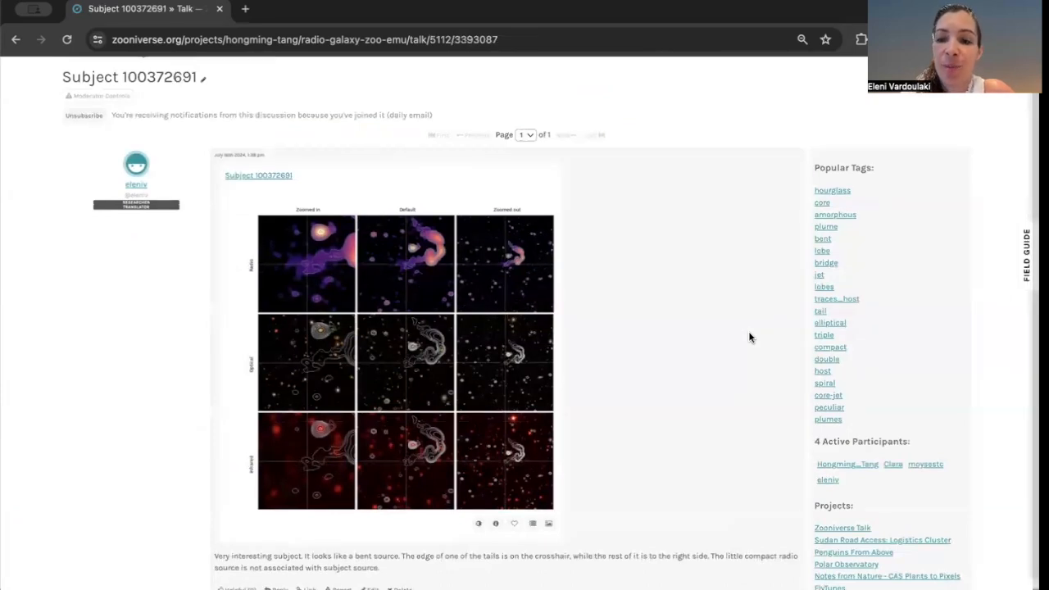
pyautogui.scroll(4, 748, 337)
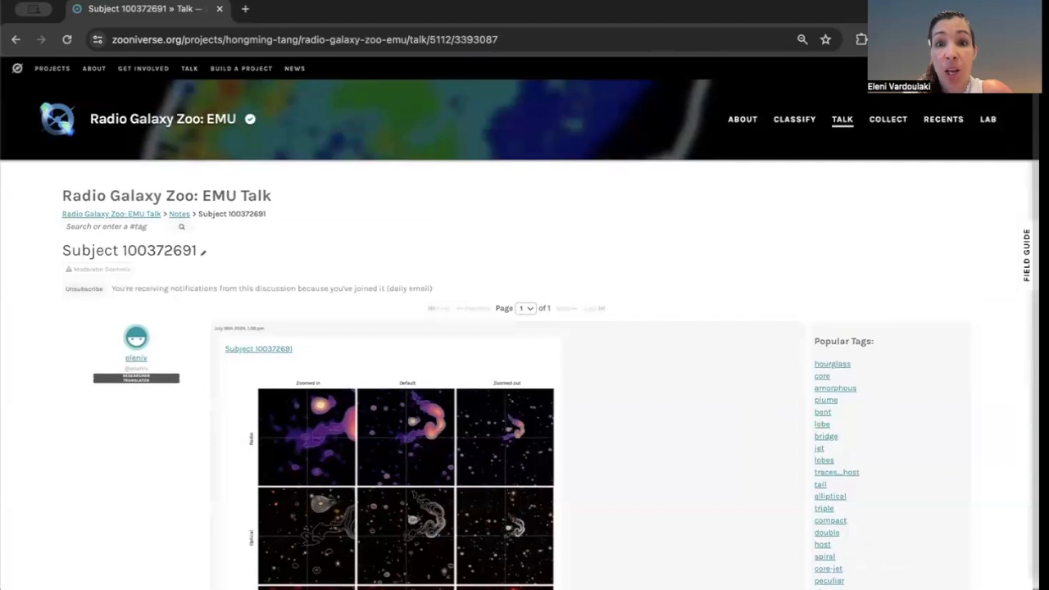
# Open the Field Guide and read the 'Assembly and Host: do I need to zoom?' entry.
pyautogui.click(1026, 254)
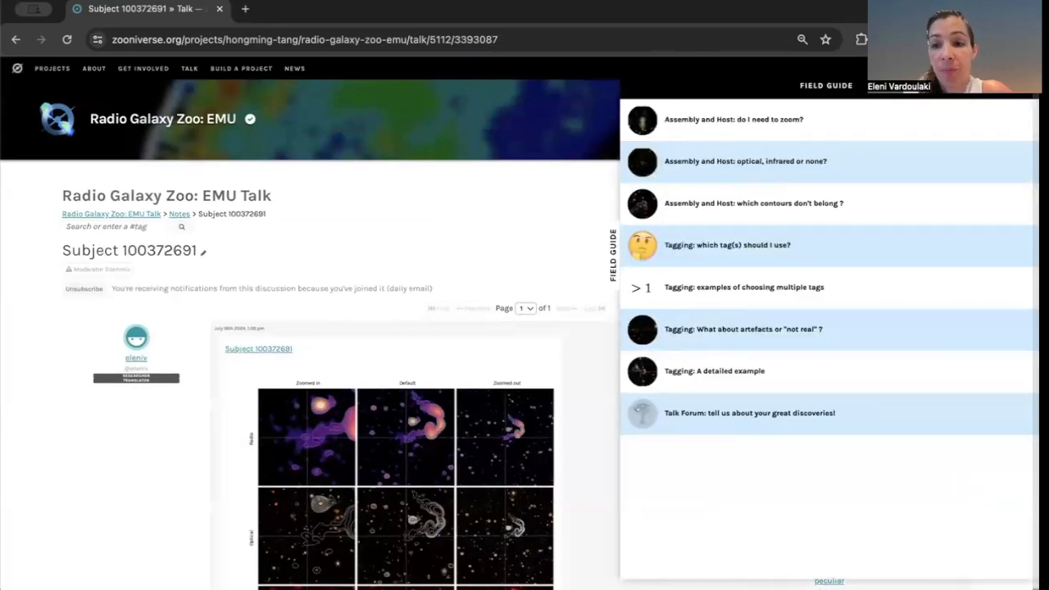
pyautogui.click(754, 122)
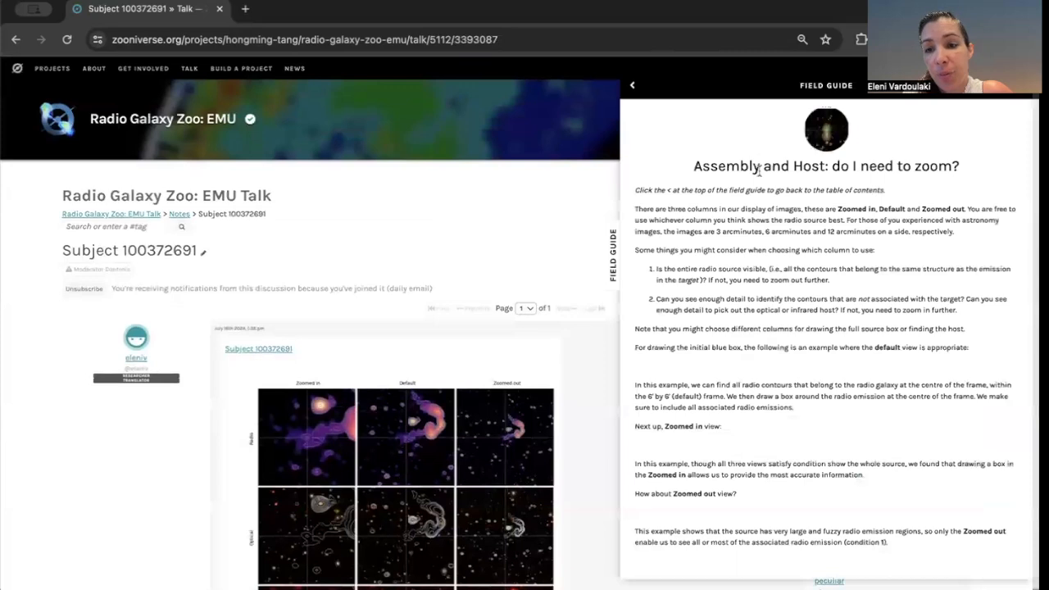
pyautogui.scroll(-1, 793, 423)
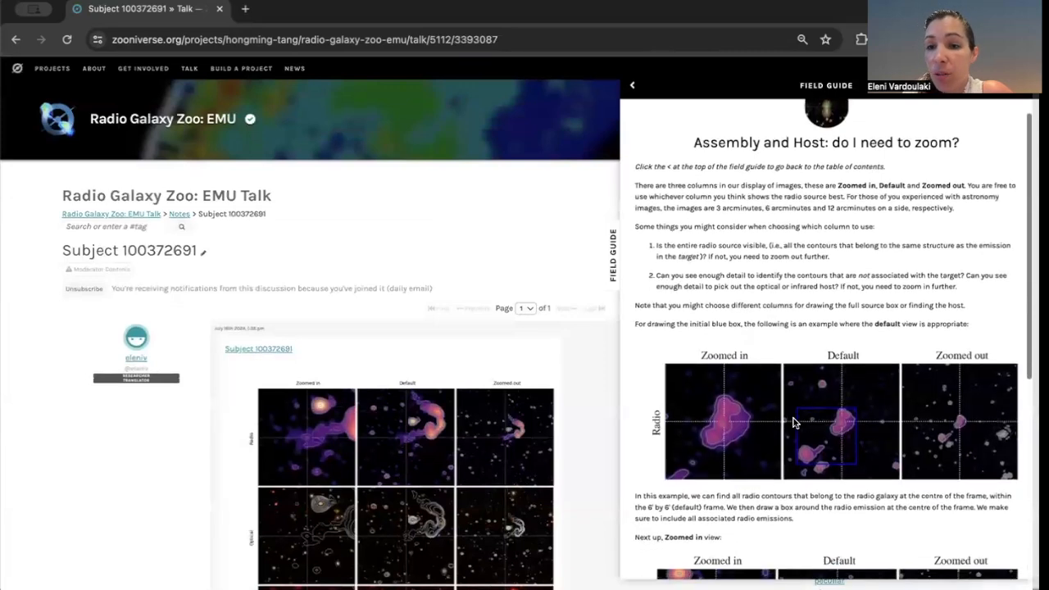
pyautogui.scroll(-5, 794, 423)
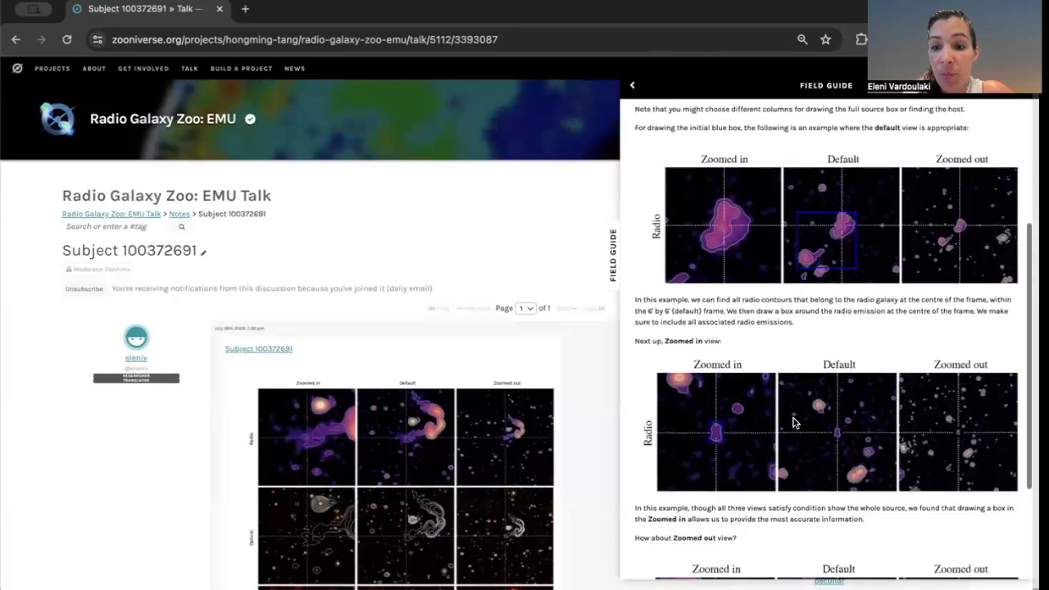
pyautogui.scroll(-1, 794, 423)
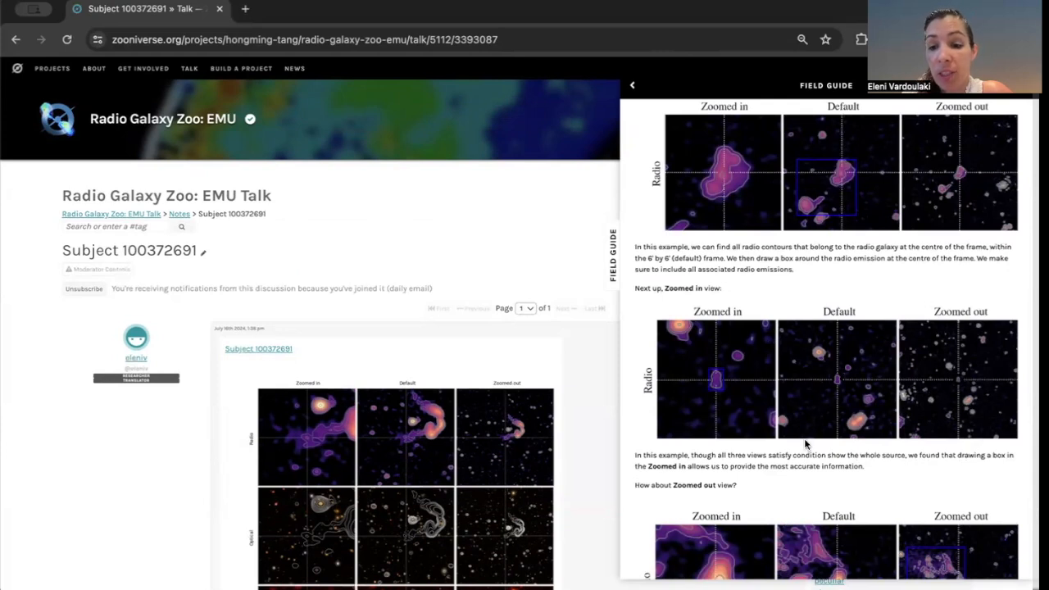
pyautogui.scroll(-2, 807, 444)
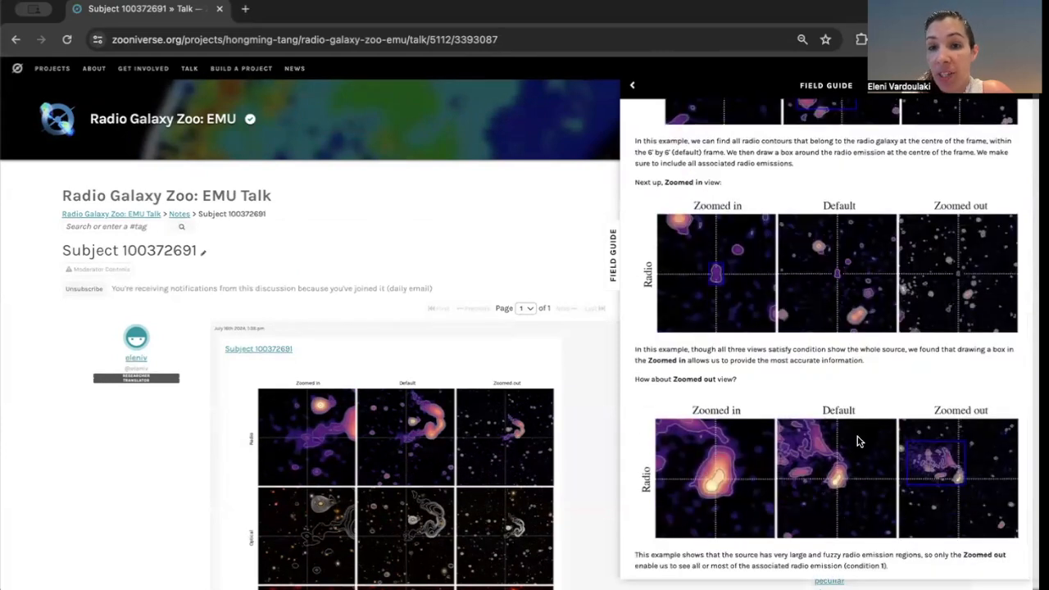
pyautogui.scroll(7, 859, 442)
pyautogui.click(632, 85)
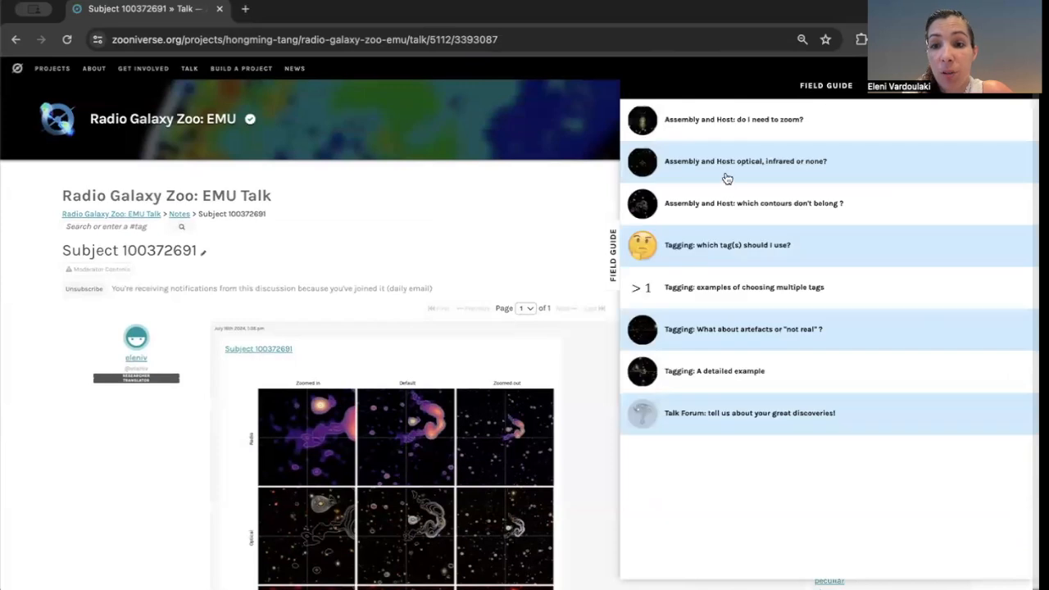
# Read the Field Guide entry 'Assembly and Host: optical, infrared or none?' and return to its contents.
pyautogui.click(728, 161)
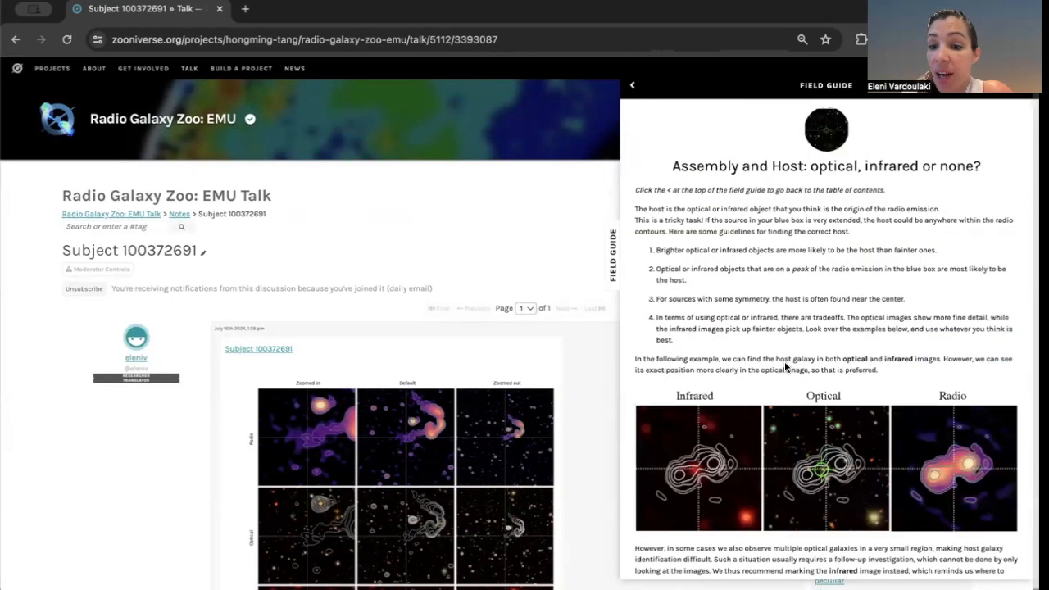
pyautogui.scroll(-3, 784, 362)
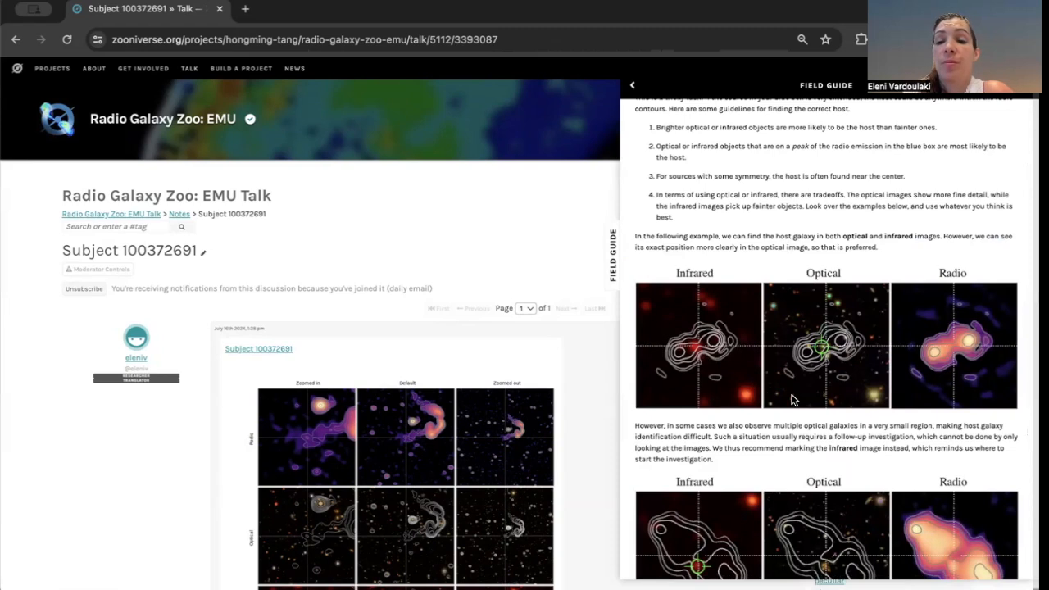
pyautogui.click(631, 86)
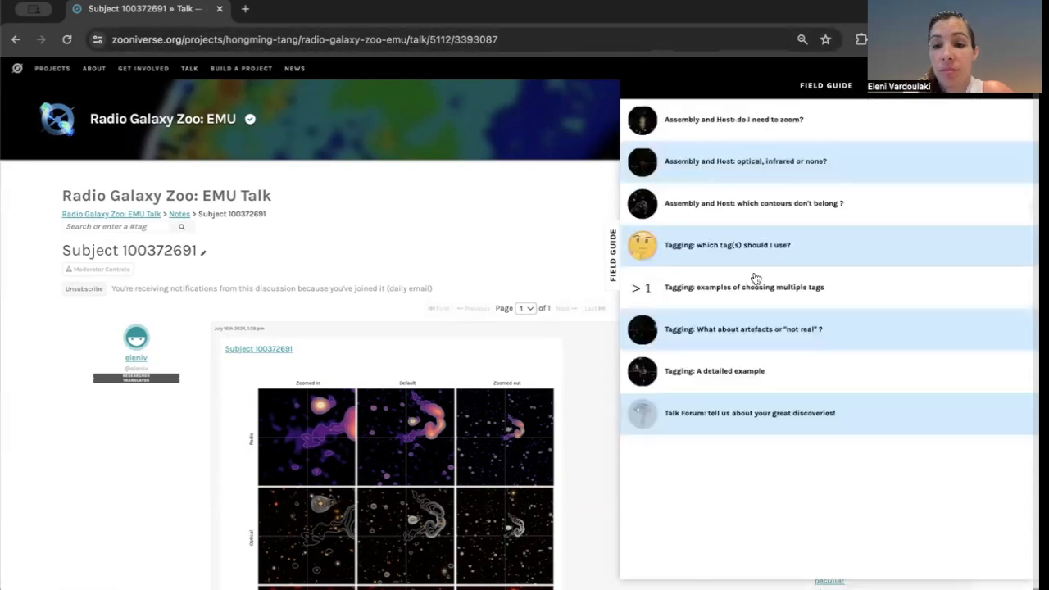
# Read the Field Guide entry 'Assembly and Host: which contours don't belong ?' and return to its contents.
pyautogui.click(734, 202)
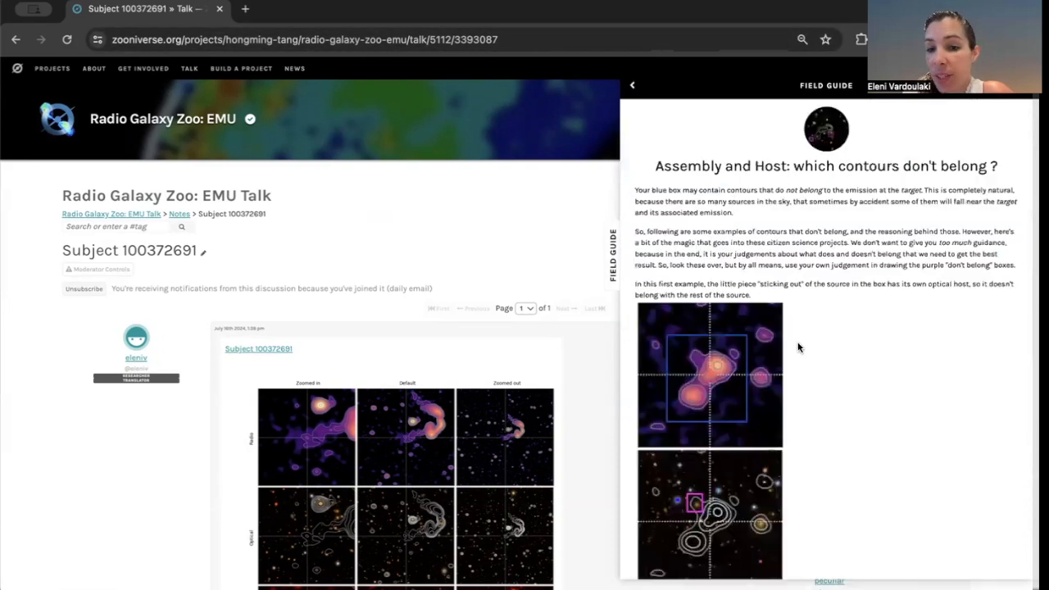
pyautogui.scroll(-3, 797, 348)
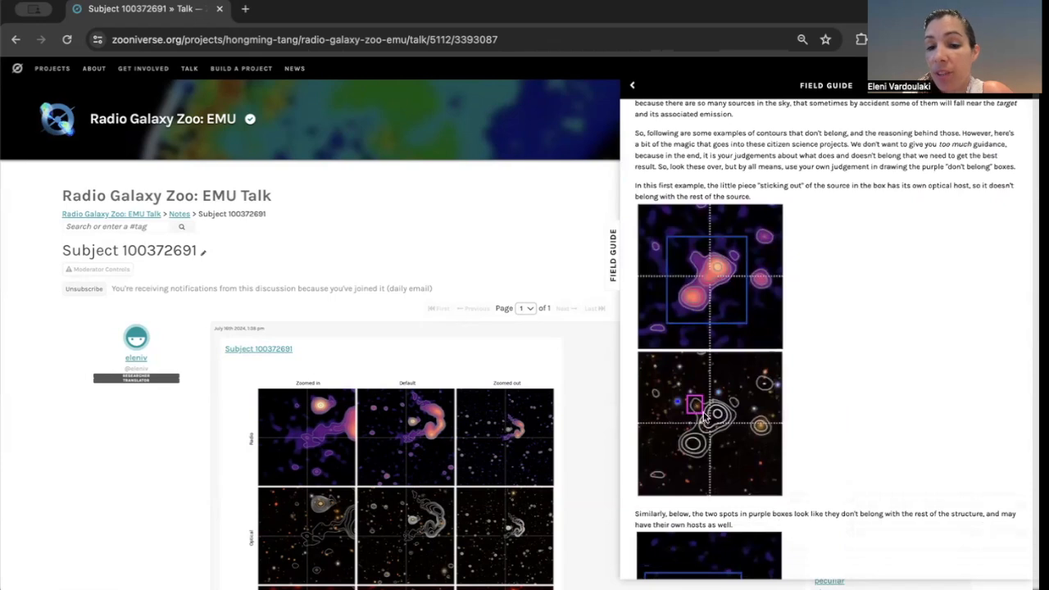
pyautogui.scroll(1, 729, 408)
pyautogui.scroll(3, 730, 408)
pyautogui.click(632, 85)
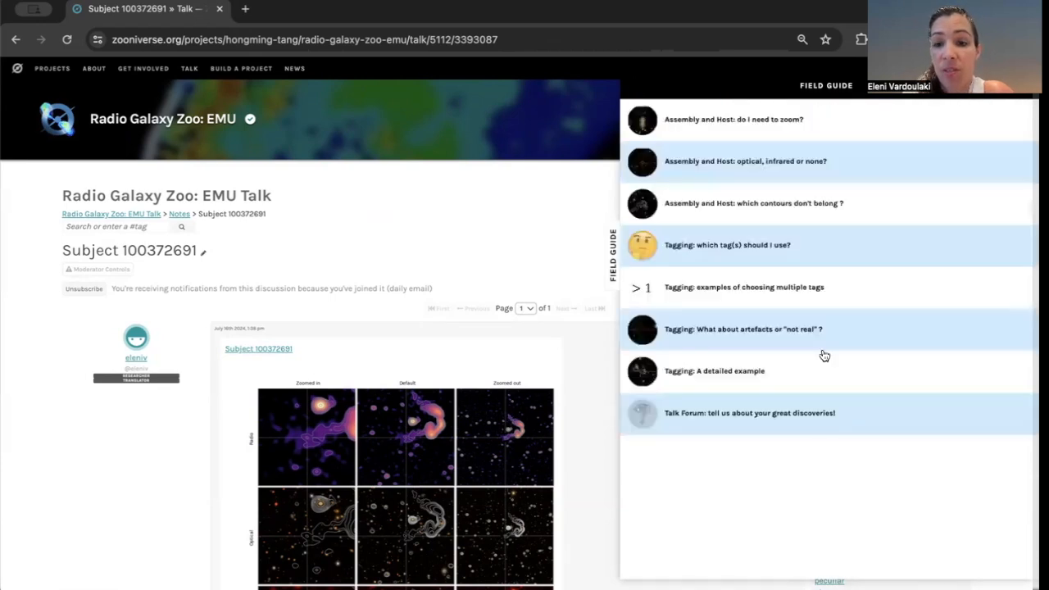
# Read the Field Guide entry 'Tagging: which tag(s) should I use?' through its tag examples and return to the contents.
pyautogui.click(764, 258)
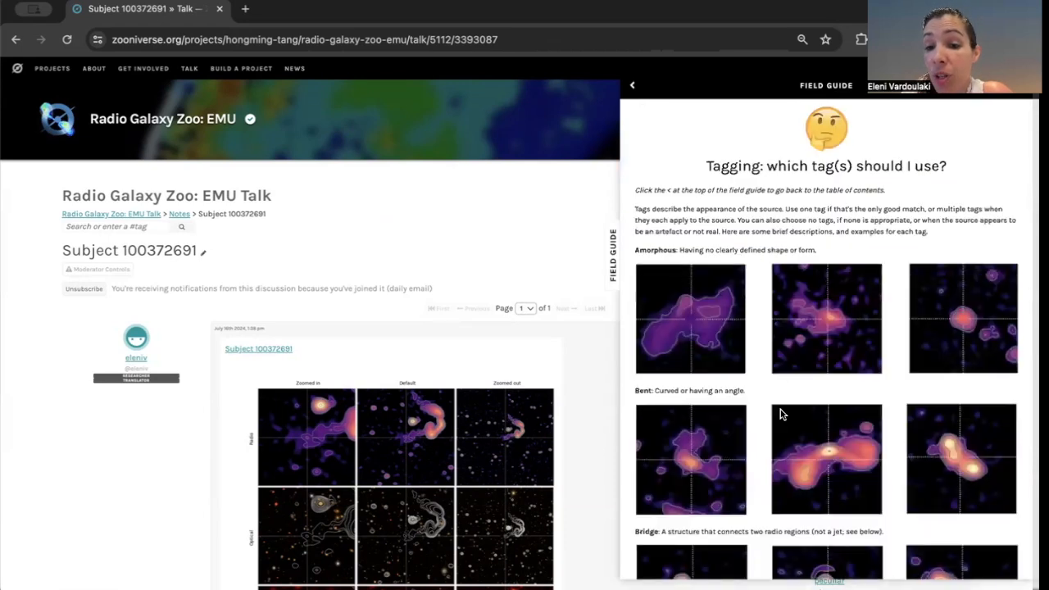
pyautogui.scroll(-5, 781, 414)
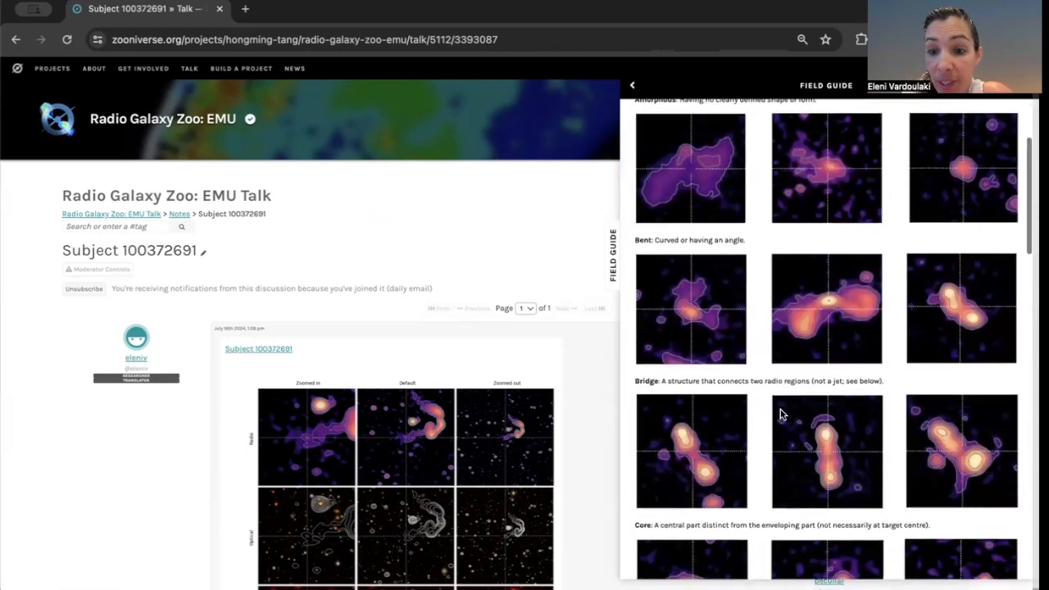
pyautogui.scroll(-5, 780, 414)
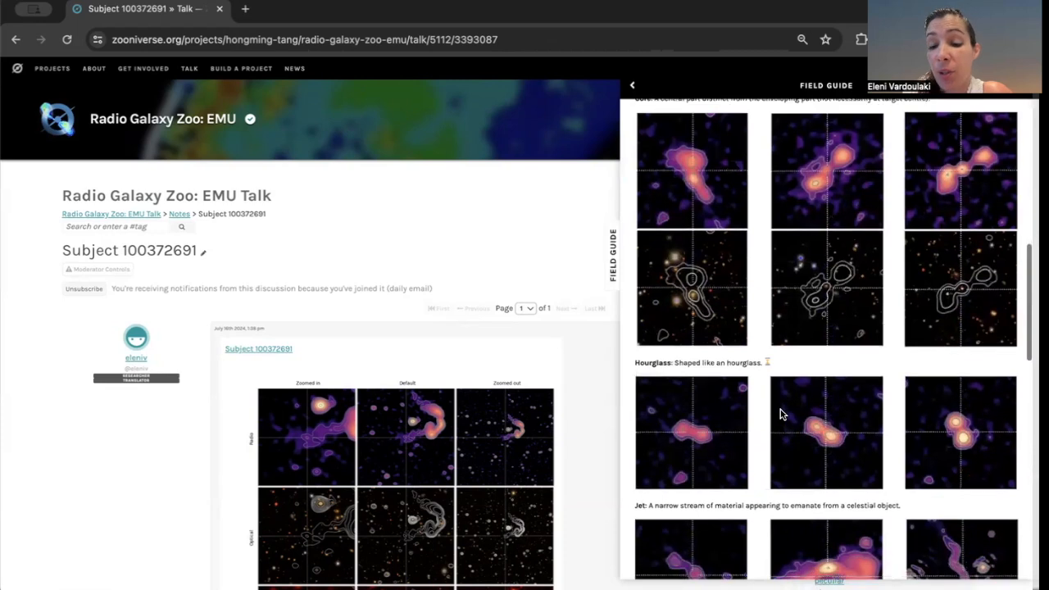
pyautogui.scroll(-5, 781, 415)
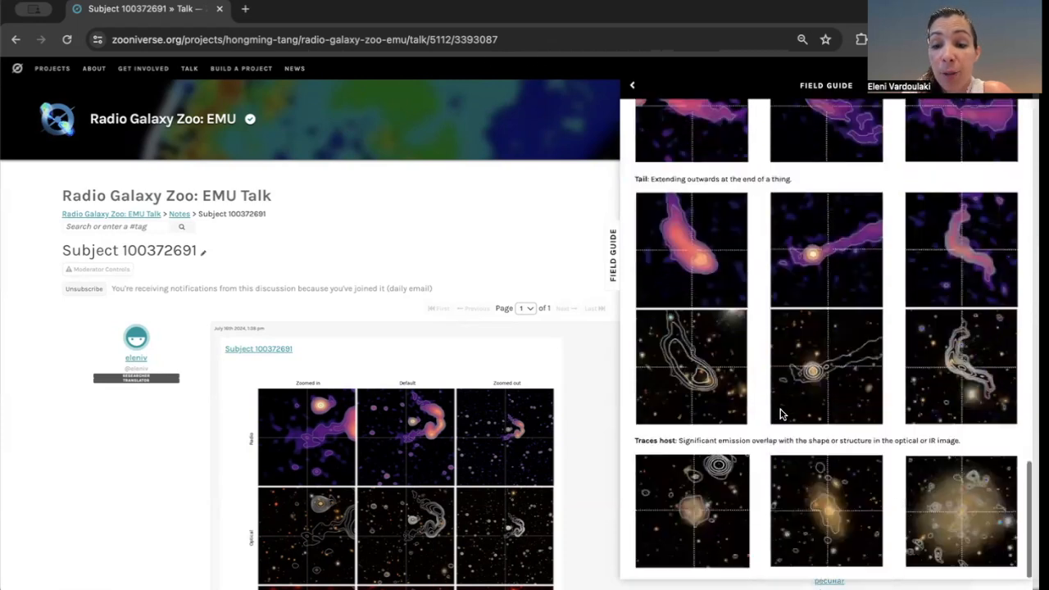
pyautogui.scroll(20, 781, 415)
pyautogui.click(632, 85)
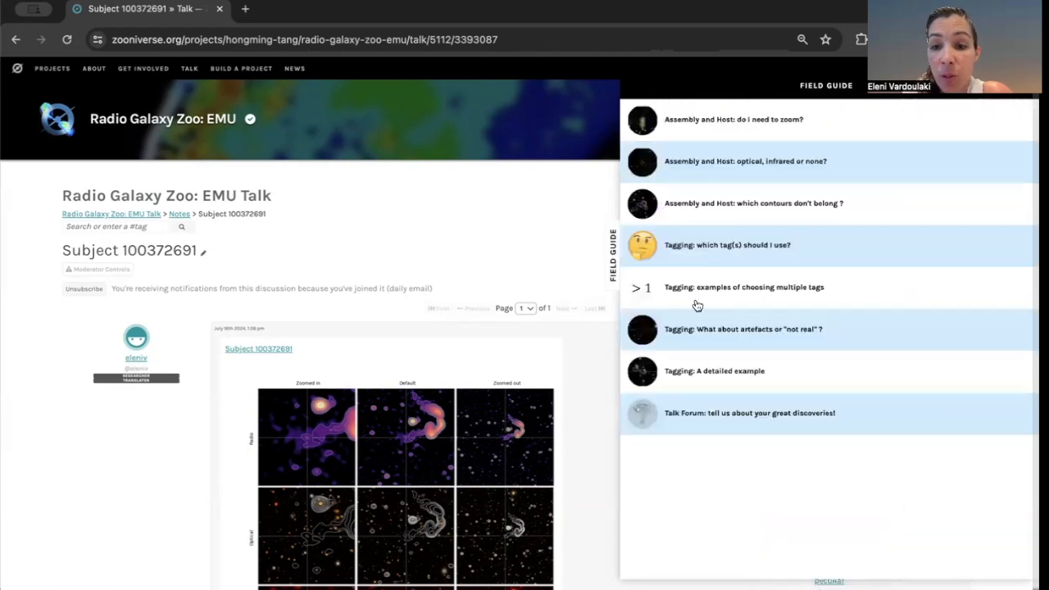
# Read the Field Guide entry 'Tagging: examples of choosing multiple tags' and return to the contents.
pyautogui.click(761, 296)
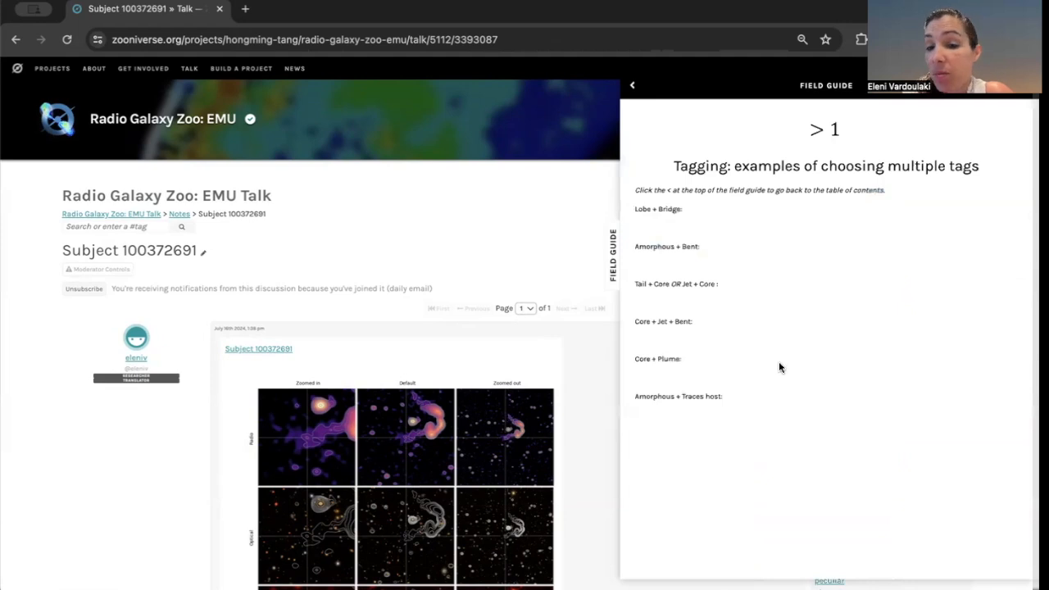
pyautogui.scroll(-6, 780, 367)
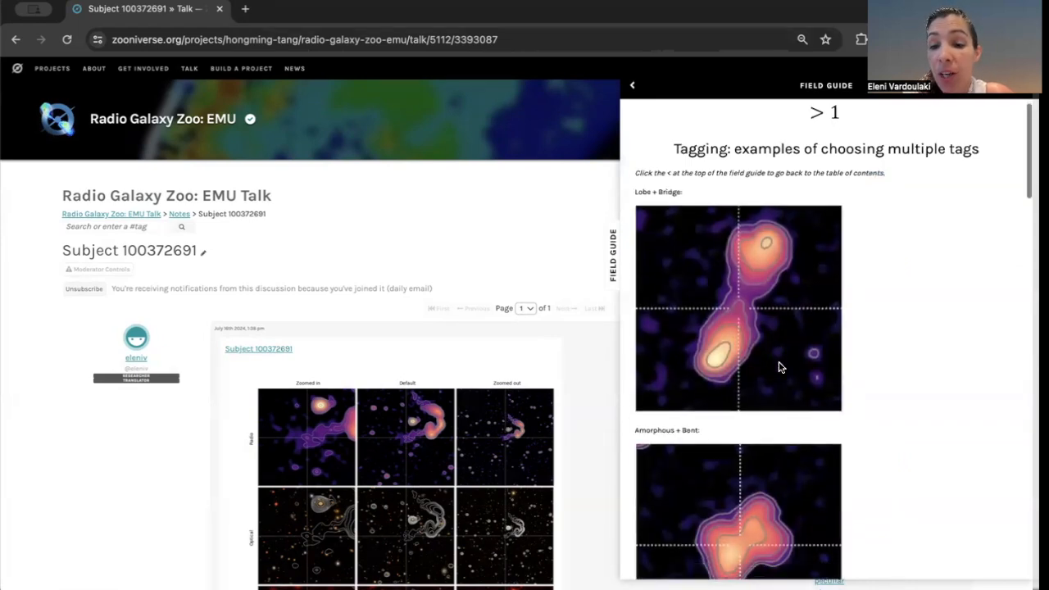
pyautogui.scroll(-6, 780, 367)
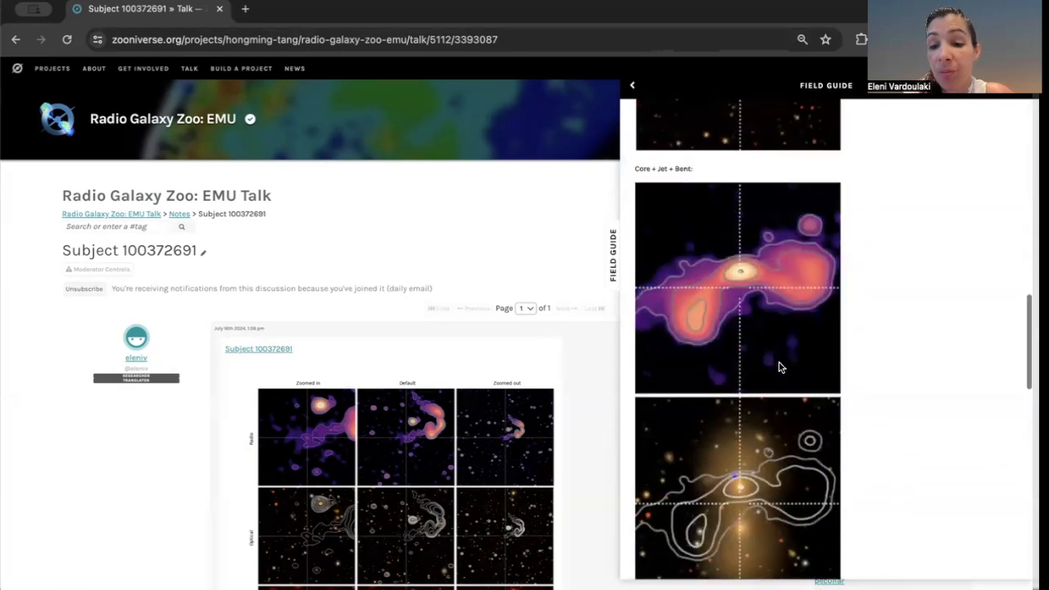
pyautogui.scroll(-8, 781, 368)
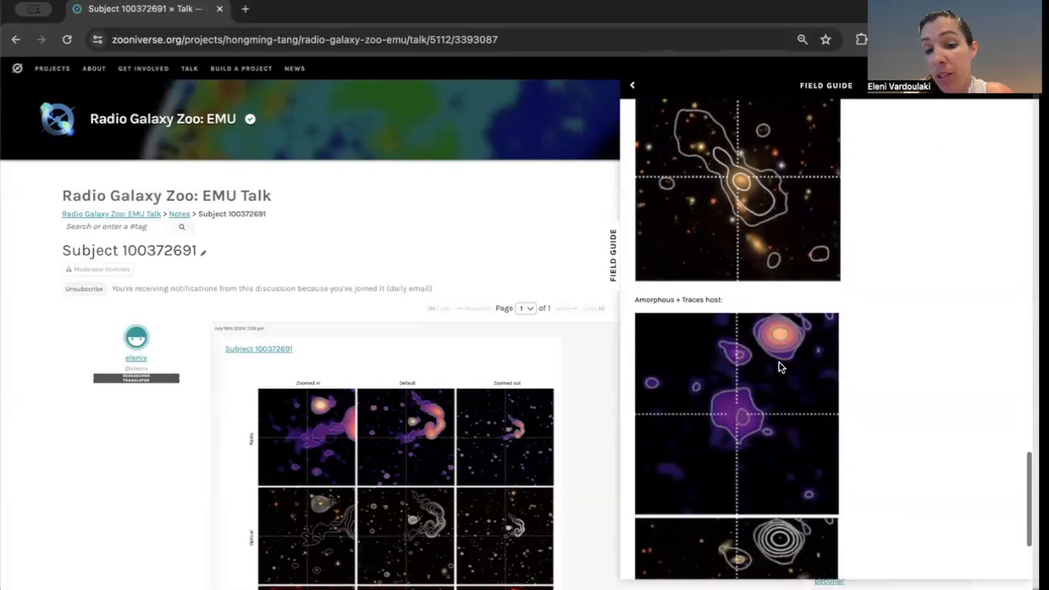
pyautogui.scroll(20, 780, 367)
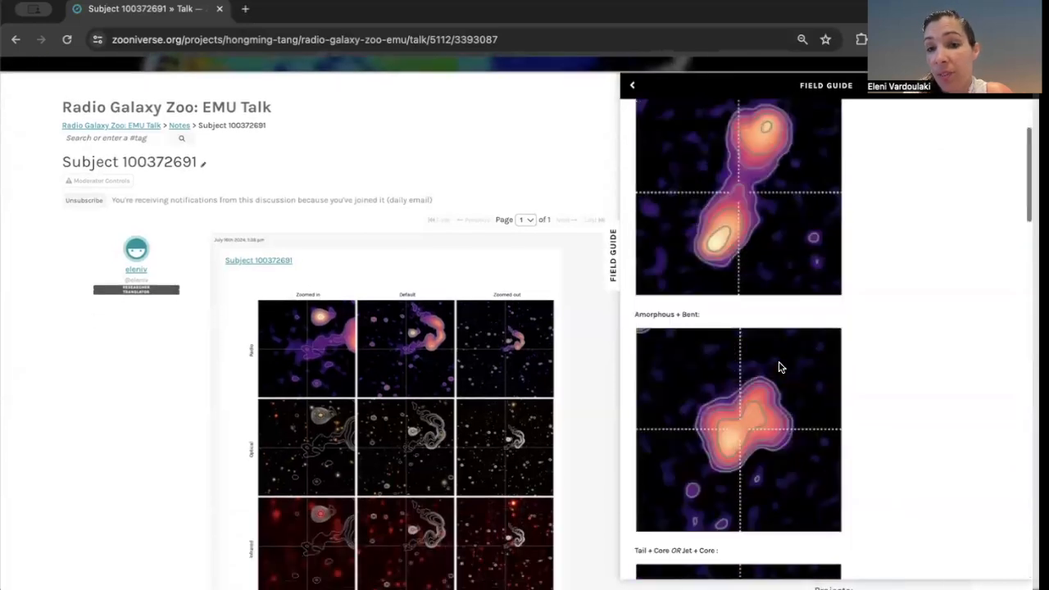
pyautogui.click(633, 89)
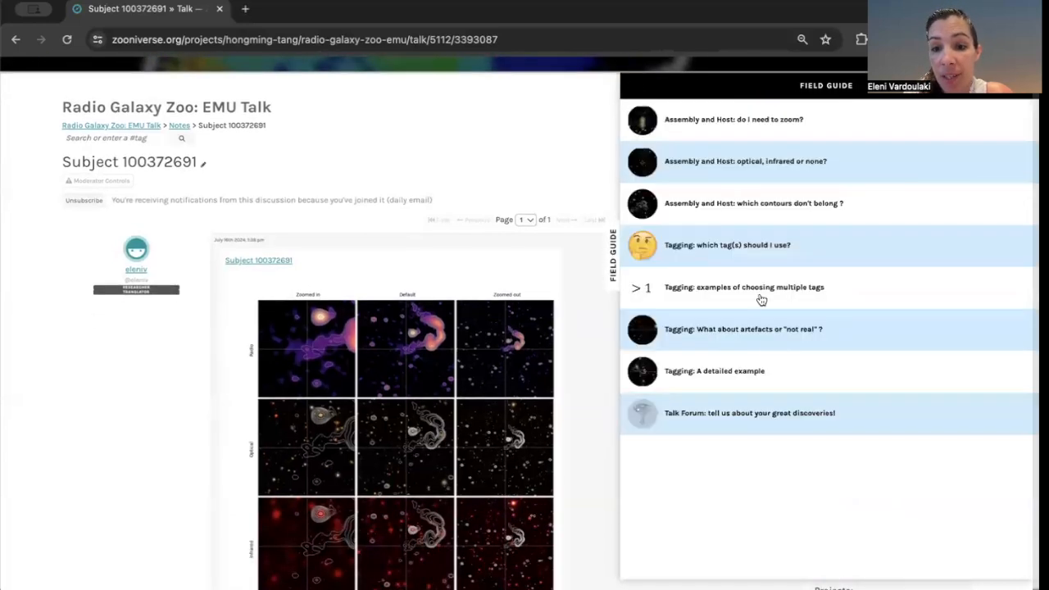
# Read the Field Guide entry 'Tagging: A detailed example' and return to the contents.
pyautogui.click(783, 333)
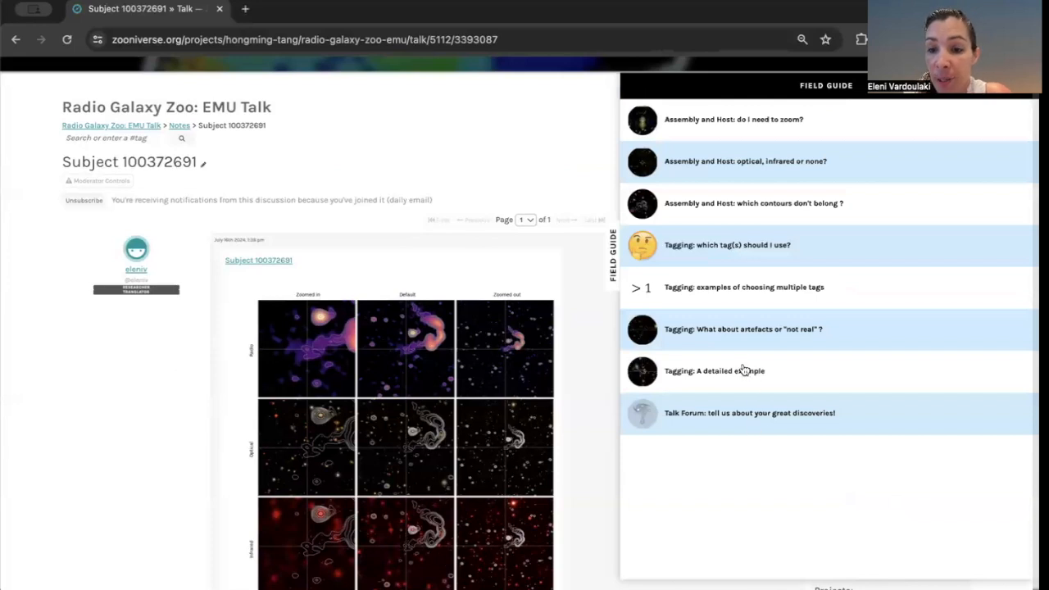
pyautogui.click(744, 371)
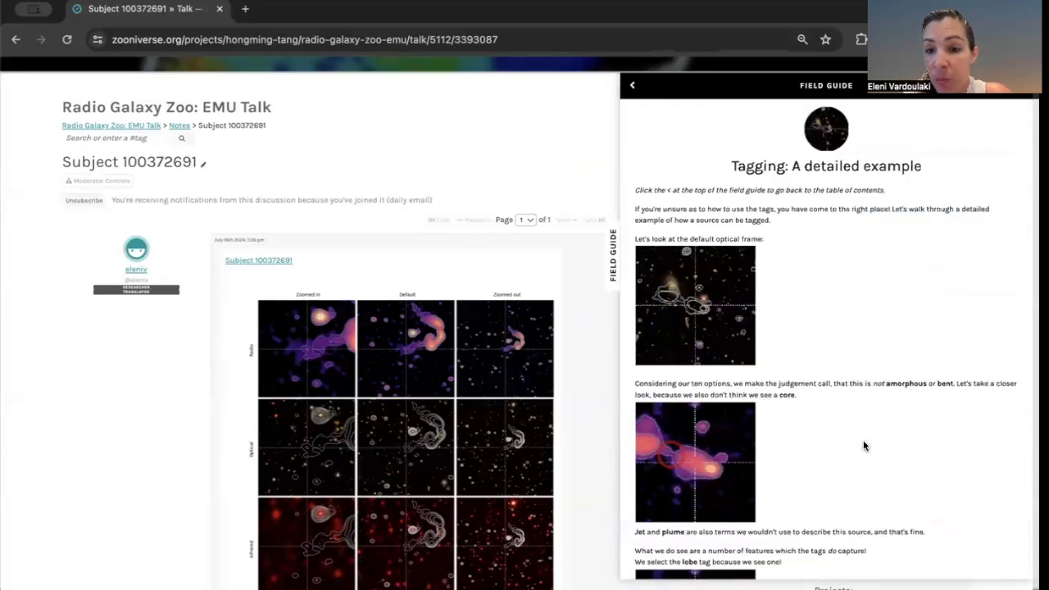
pyautogui.scroll(-3, 864, 446)
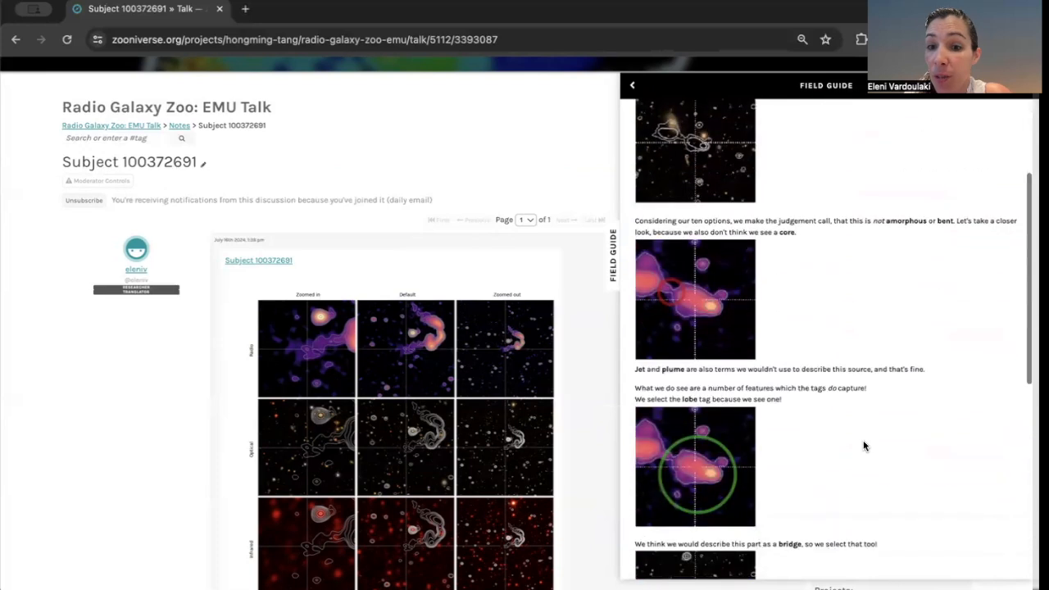
pyautogui.scroll(-3, 864, 446)
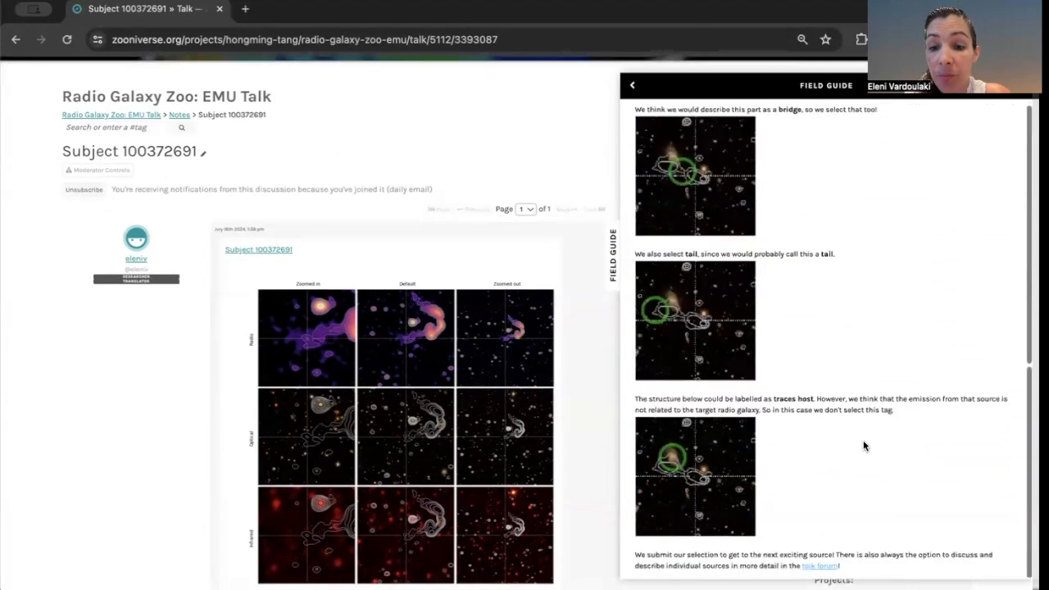
pyautogui.scroll(10, 863, 443)
pyautogui.click(632, 85)
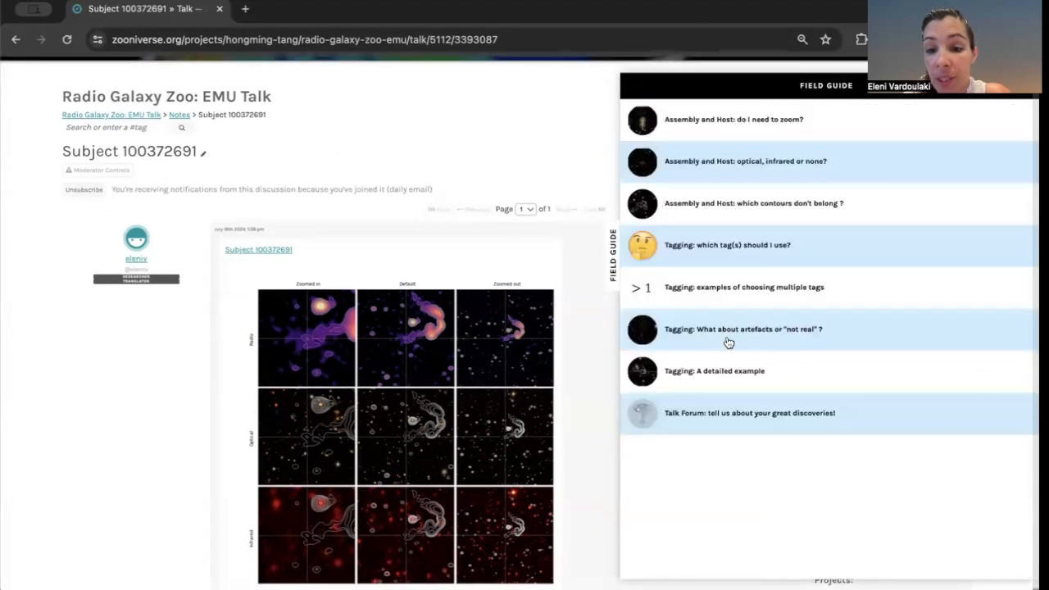
# Read the Field Guide entry 'Talk Forum: tell us about your great discoveries!' and close the Field Guide.
pyautogui.click(729, 424)
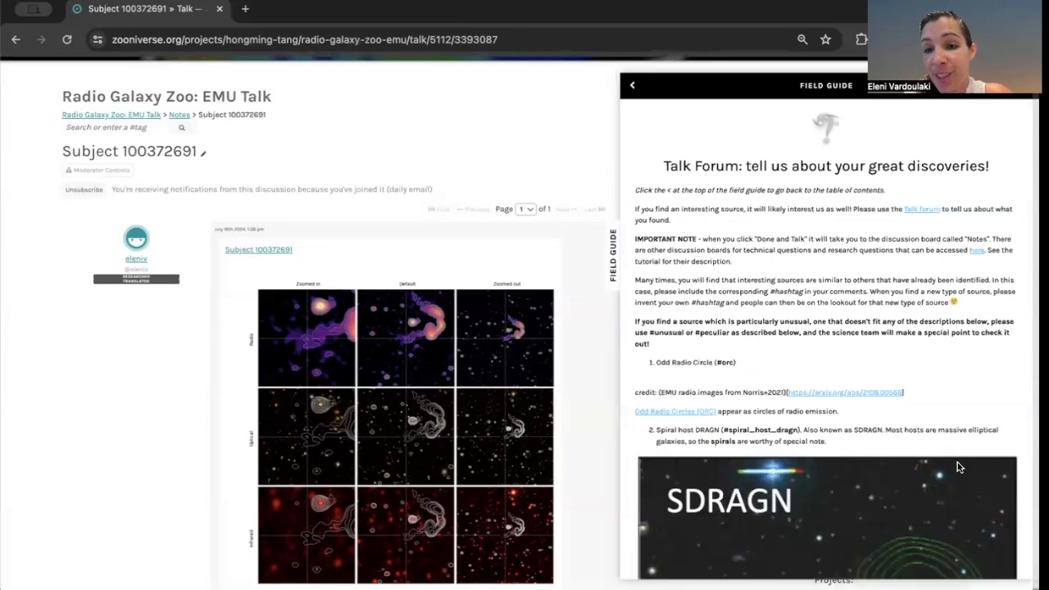
pyautogui.scroll(-1, 892, 454)
pyautogui.scroll(-7, 892, 454)
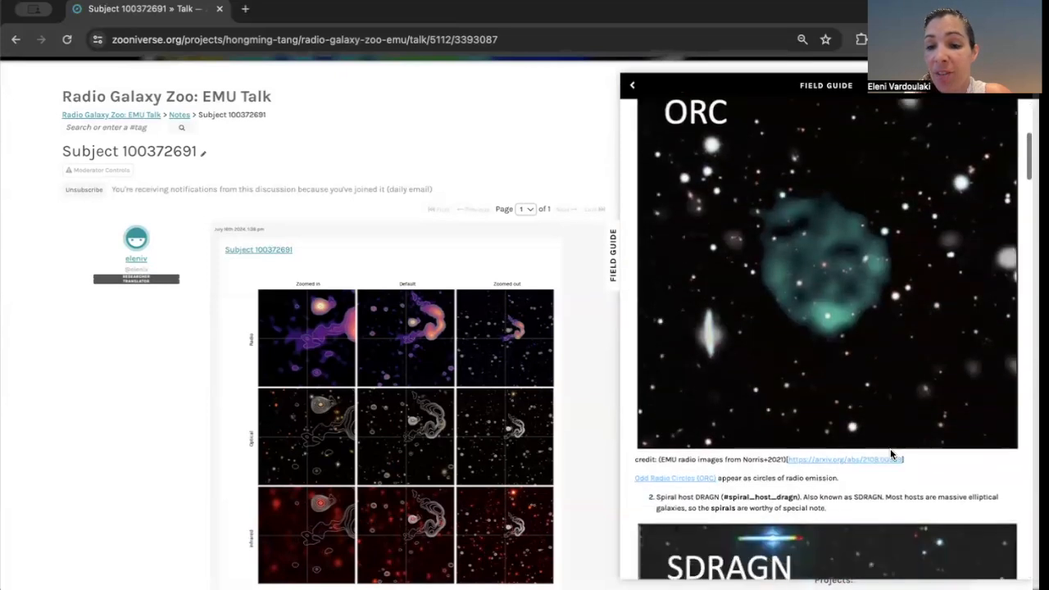
pyautogui.scroll(-10, 892, 454)
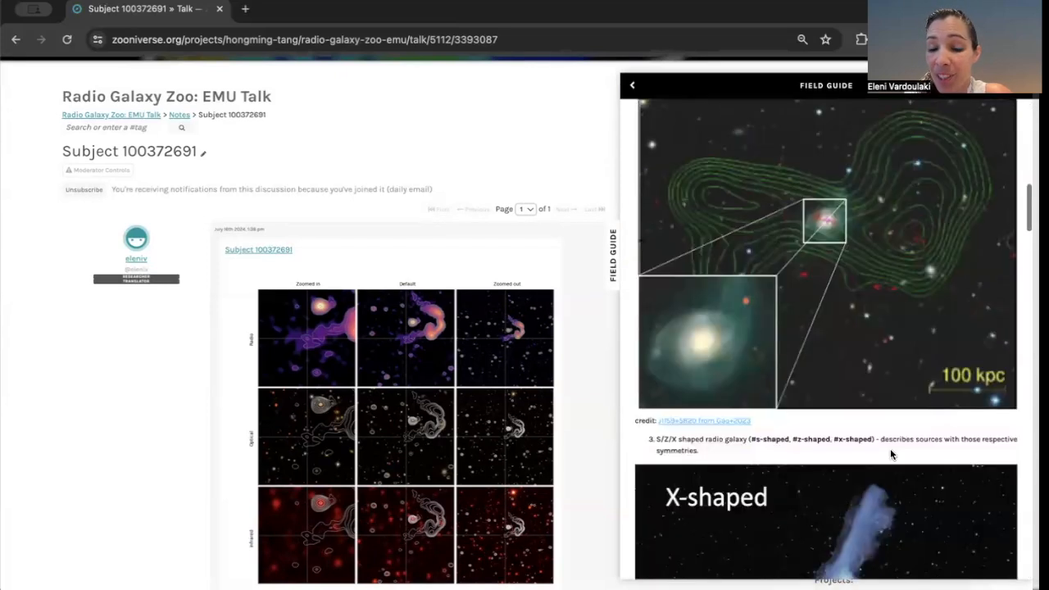
pyautogui.scroll(-15, 893, 454)
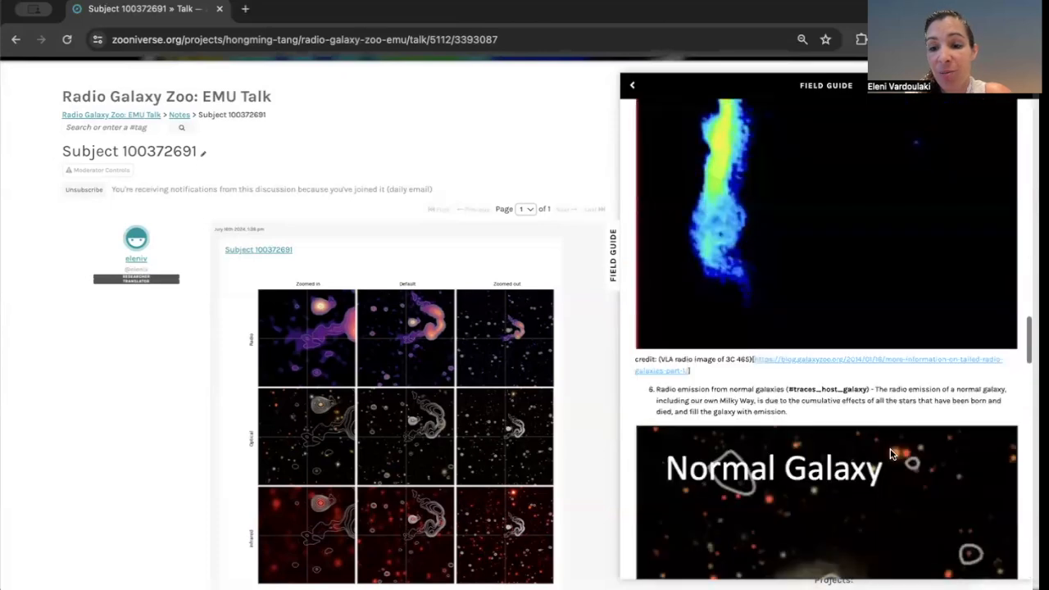
pyautogui.scroll(-5, 893, 454)
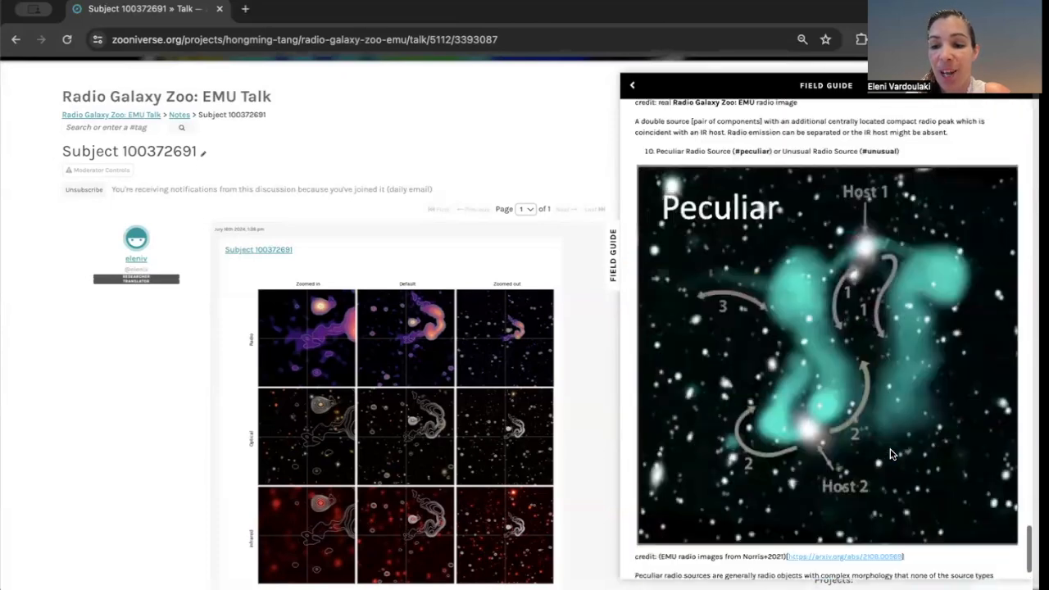
pyautogui.scroll(20, 892, 455)
pyautogui.scroll(15, 890, 448)
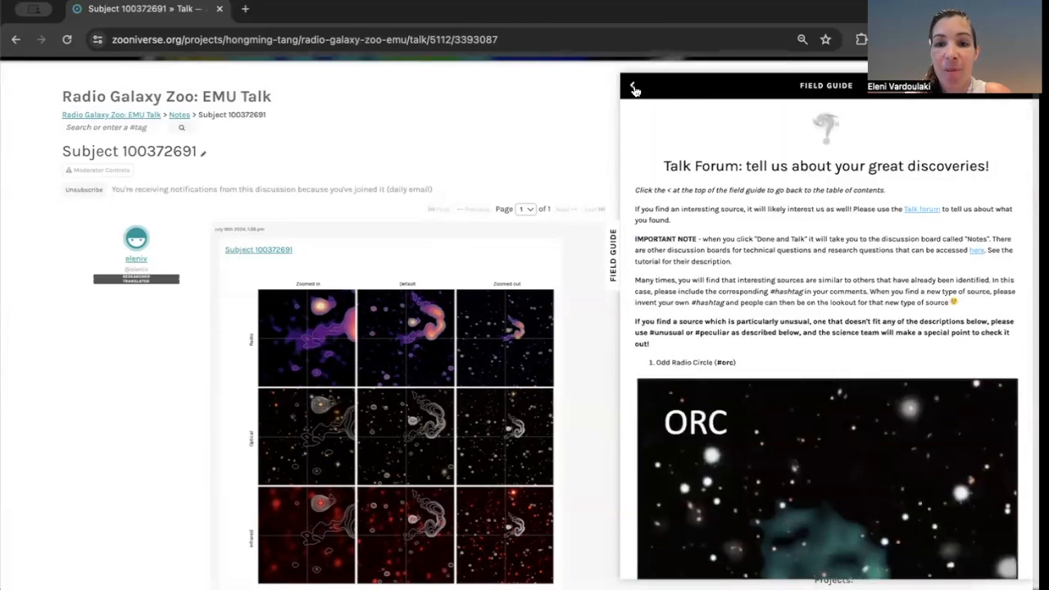
pyautogui.click(636, 85)
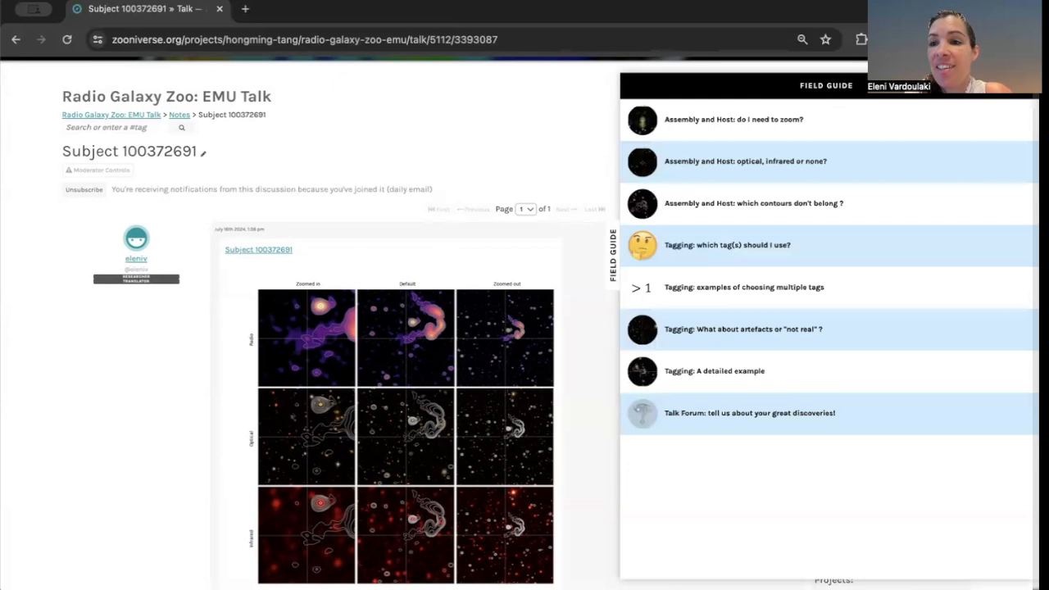
pyautogui.click(1018, 86)
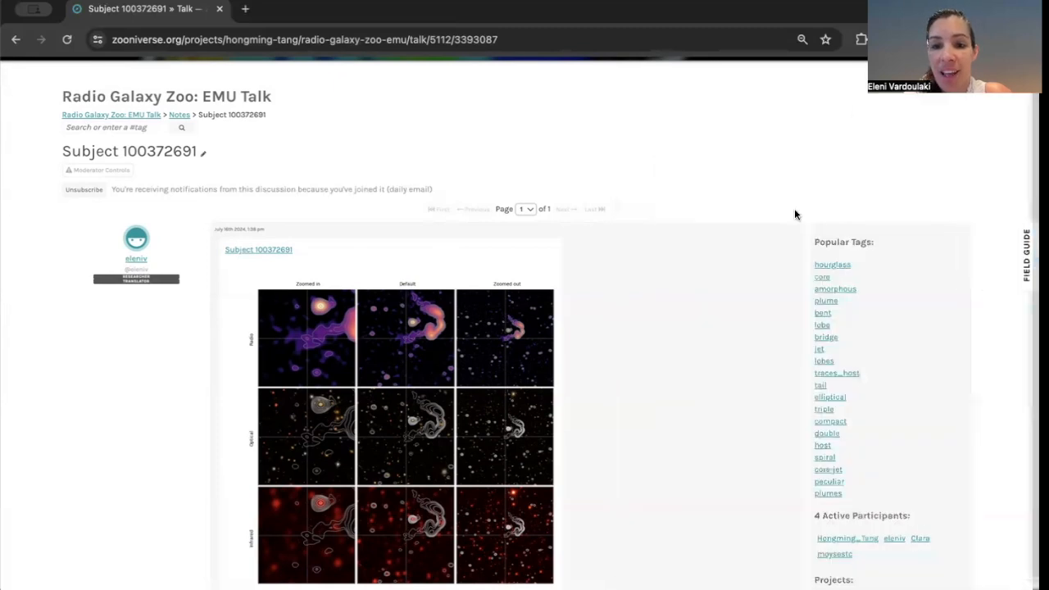
# Open the project's About page, read its Research section and switch to The Team section.
pyautogui.scroll(3, 795, 215)
pyautogui.click(743, 119)
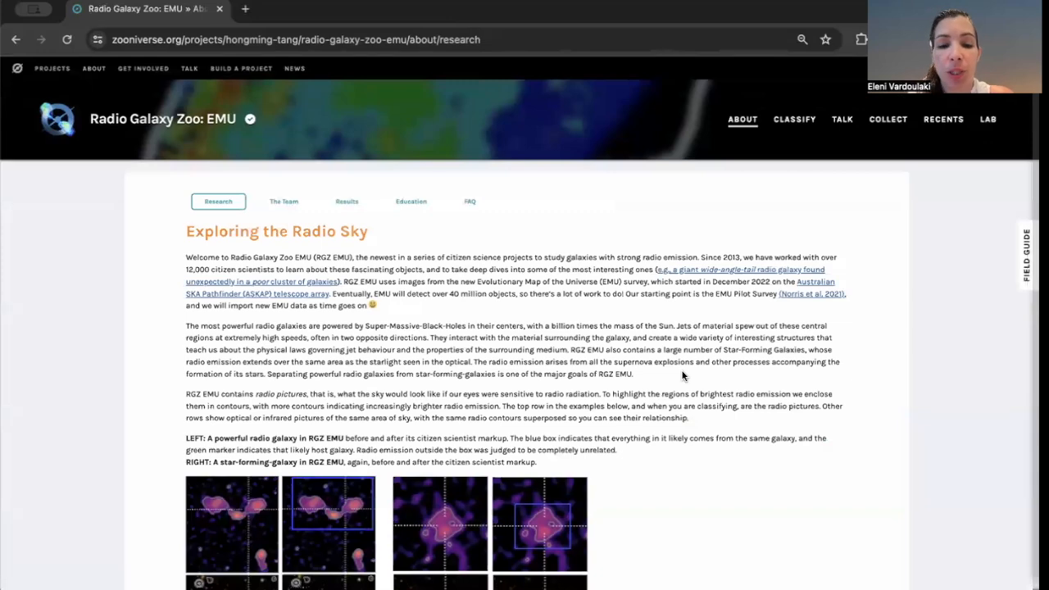
pyautogui.scroll(-5, 683, 375)
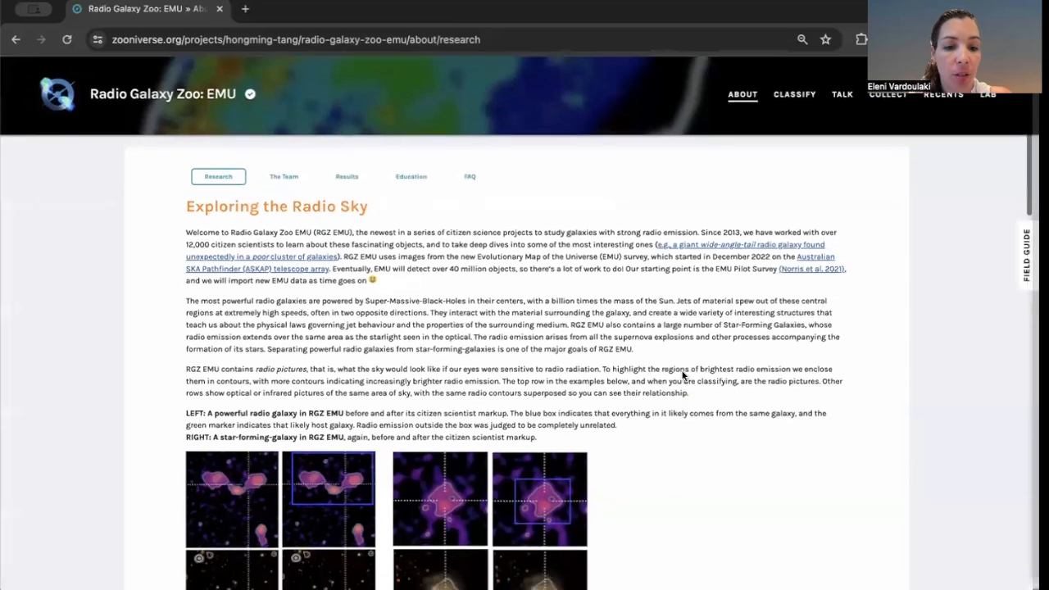
pyautogui.scroll(-4, 682, 376)
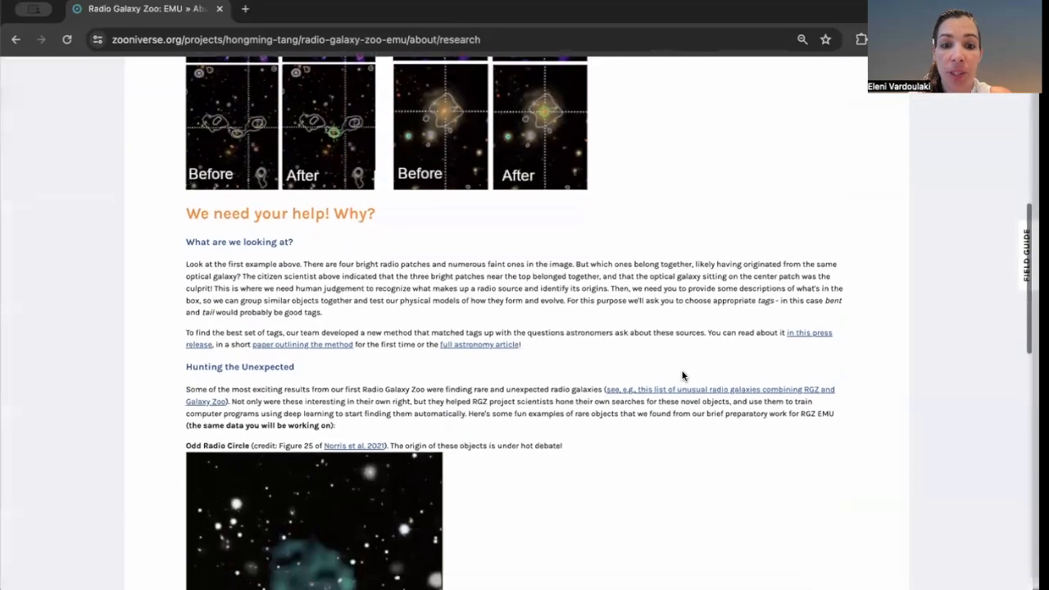
pyautogui.scroll(-5, 682, 375)
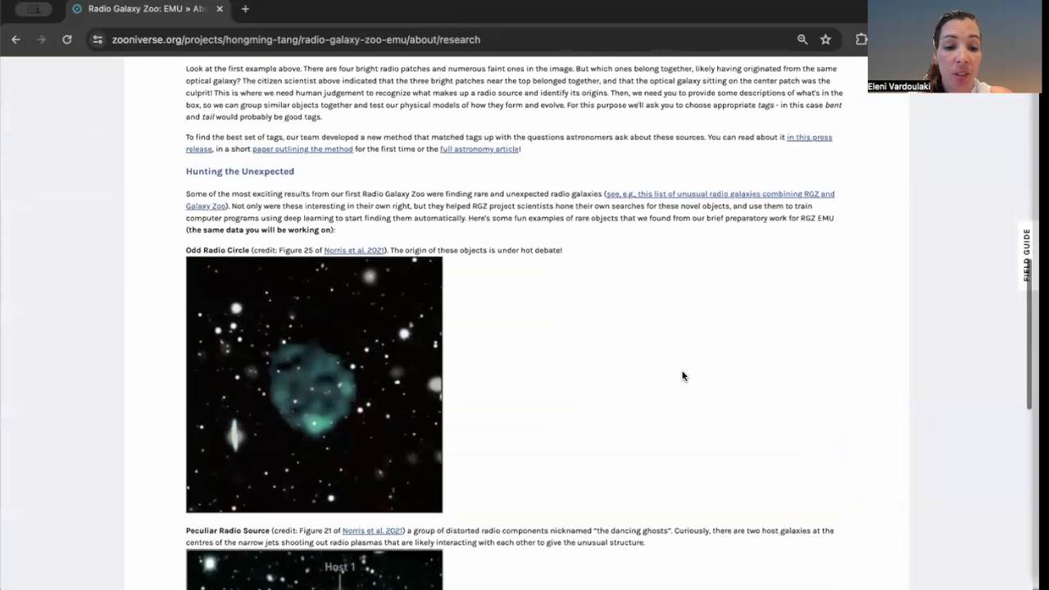
pyautogui.scroll(-3, 683, 376)
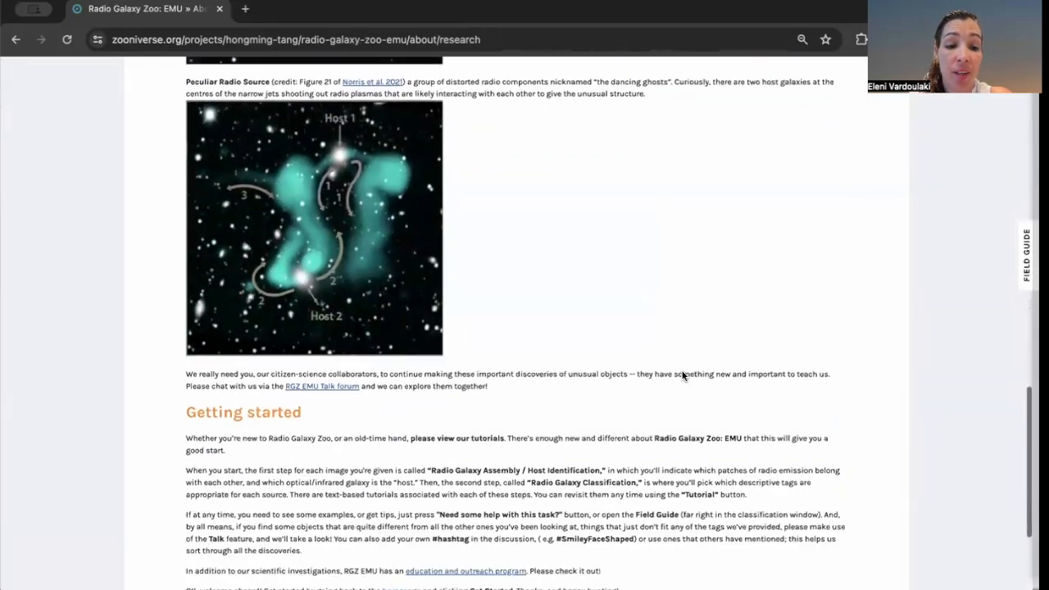
pyautogui.scroll(10, 683, 375)
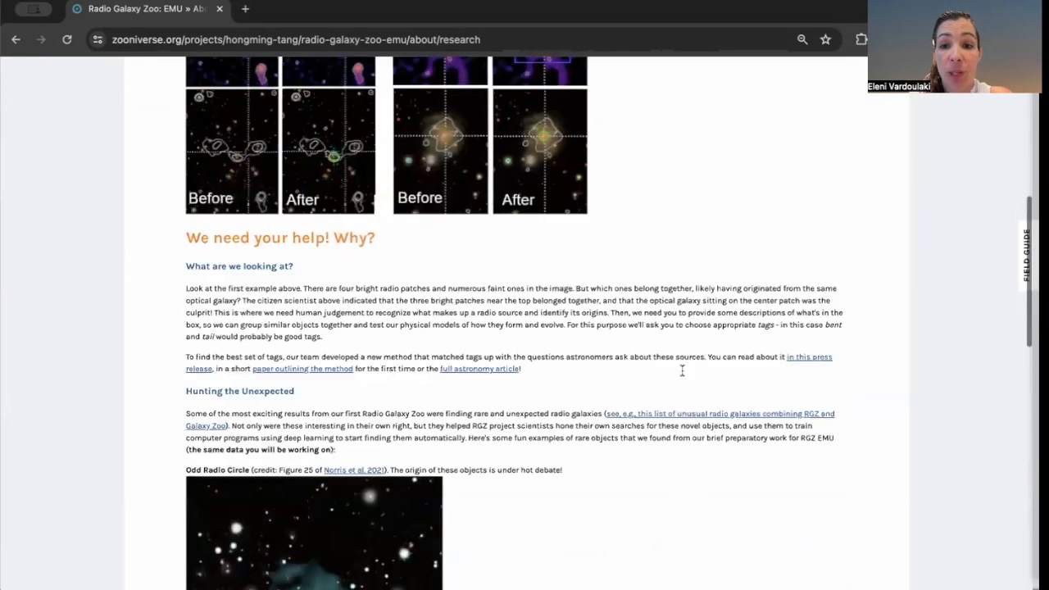
pyautogui.scroll(6, 682, 371)
pyautogui.scroll(-1, 683, 375)
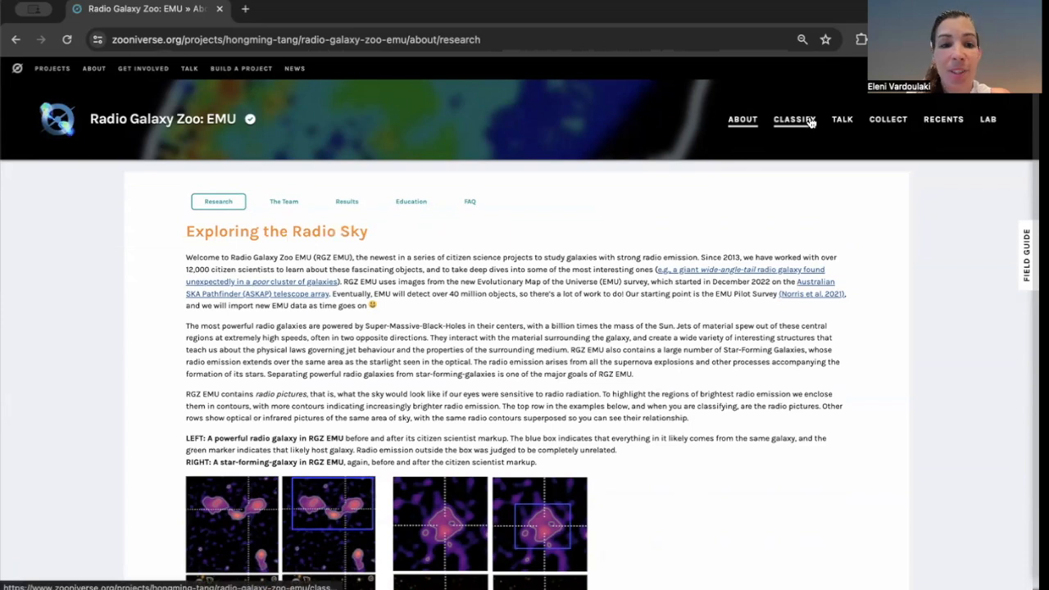
pyautogui.click(285, 200)
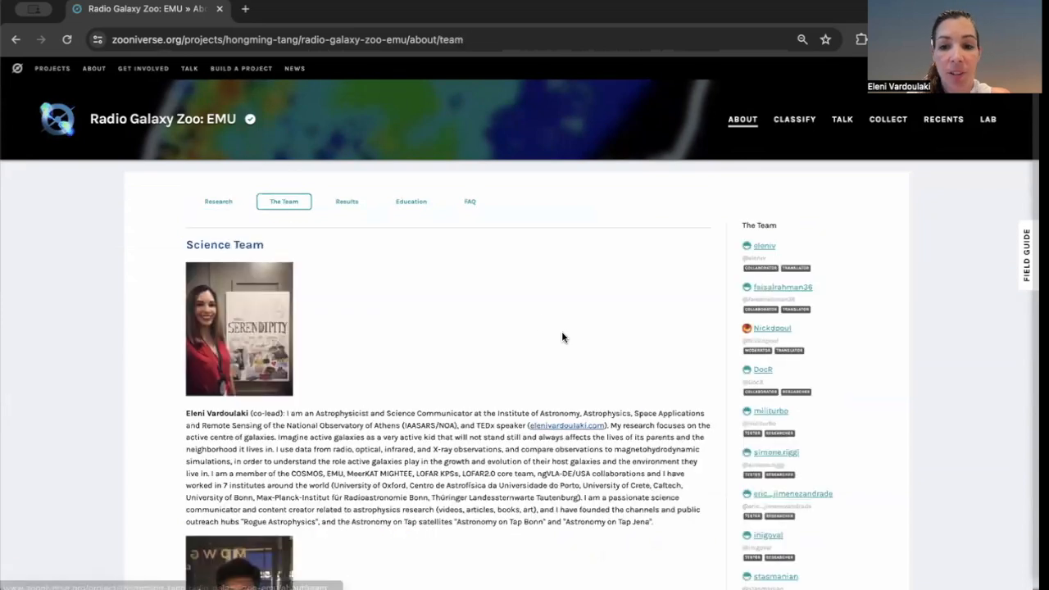
# Read through the Science Team member profiles in The Team section, then switch to the Education section.
pyautogui.scroll(-6, 563, 333)
pyautogui.scroll(-12, 562, 335)
pyautogui.scroll(-15, 563, 334)
pyautogui.scroll(-15, 561, 336)
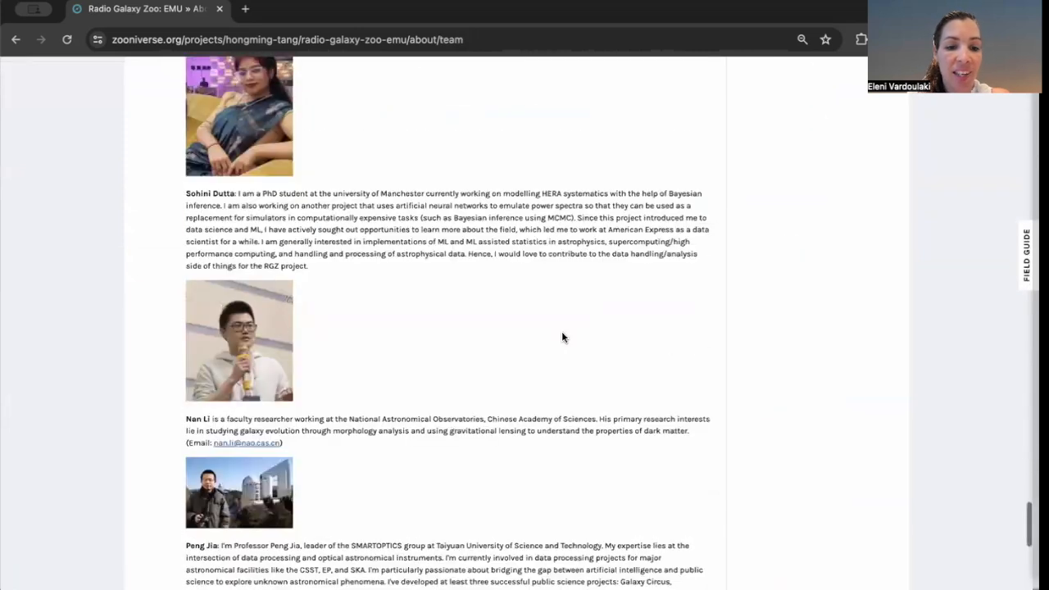
pyautogui.scroll(20, 562, 336)
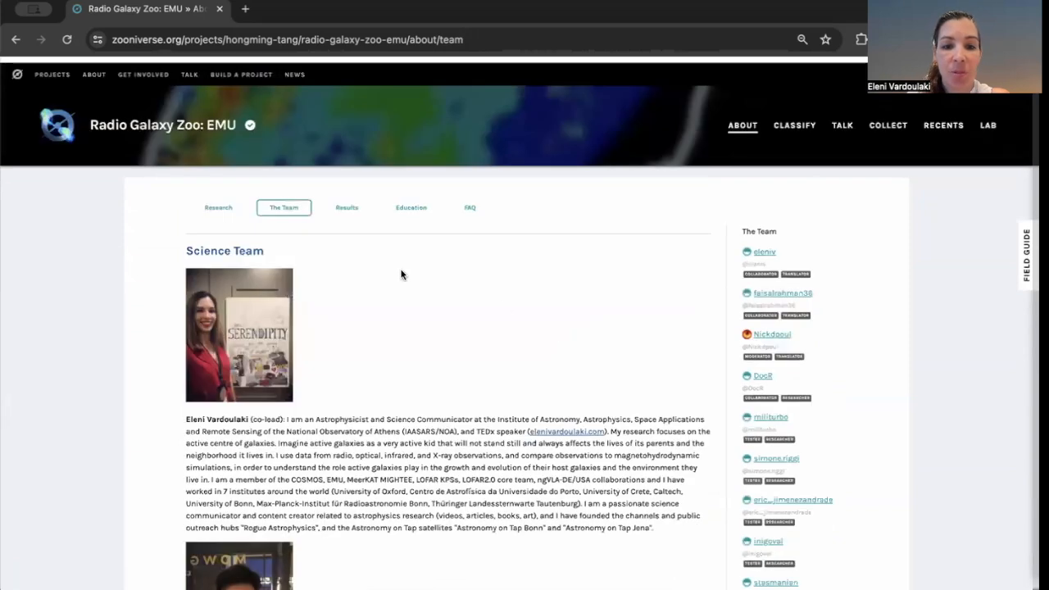
pyautogui.click(411, 205)
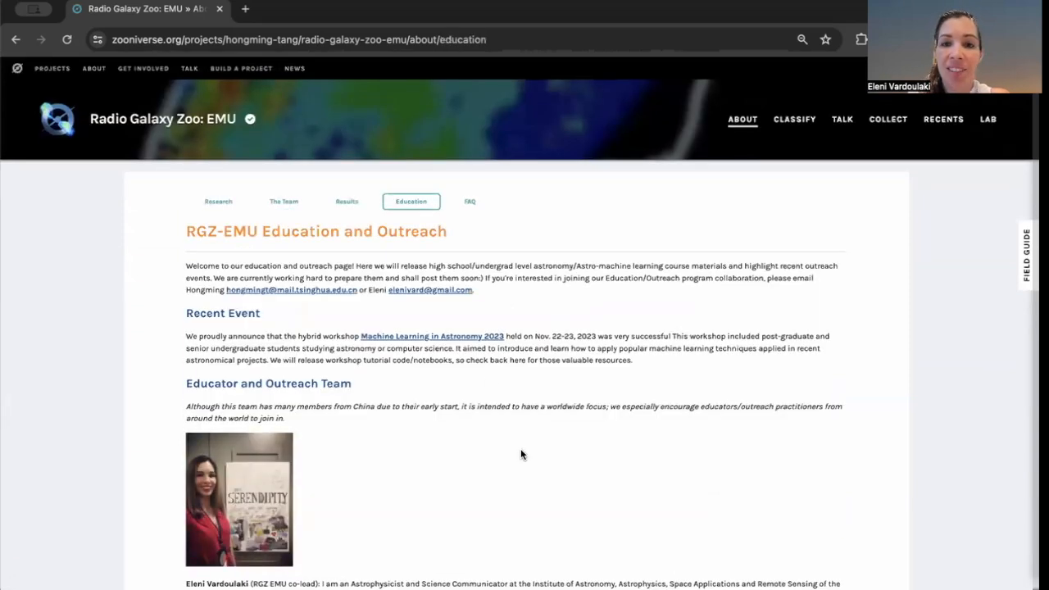
# Read the Education and Outreach section with its team profiles, then switch back to the Research section.
pyautogui.scroll(-10, 521, 453)
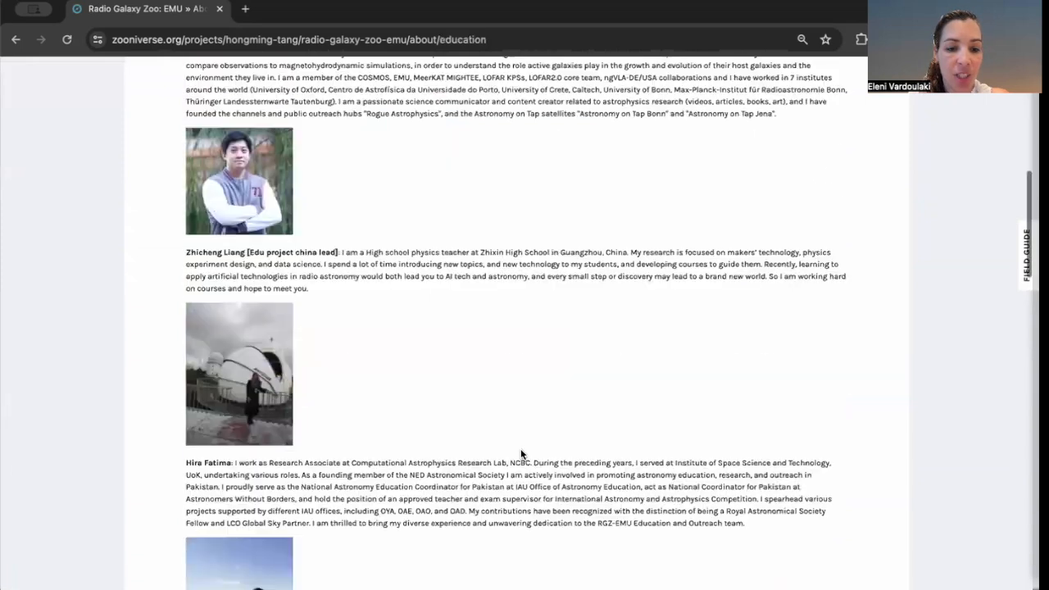
pyautogui.scroll(-6, 520, 448)
pyautogui.scroll(15, 520, 448)
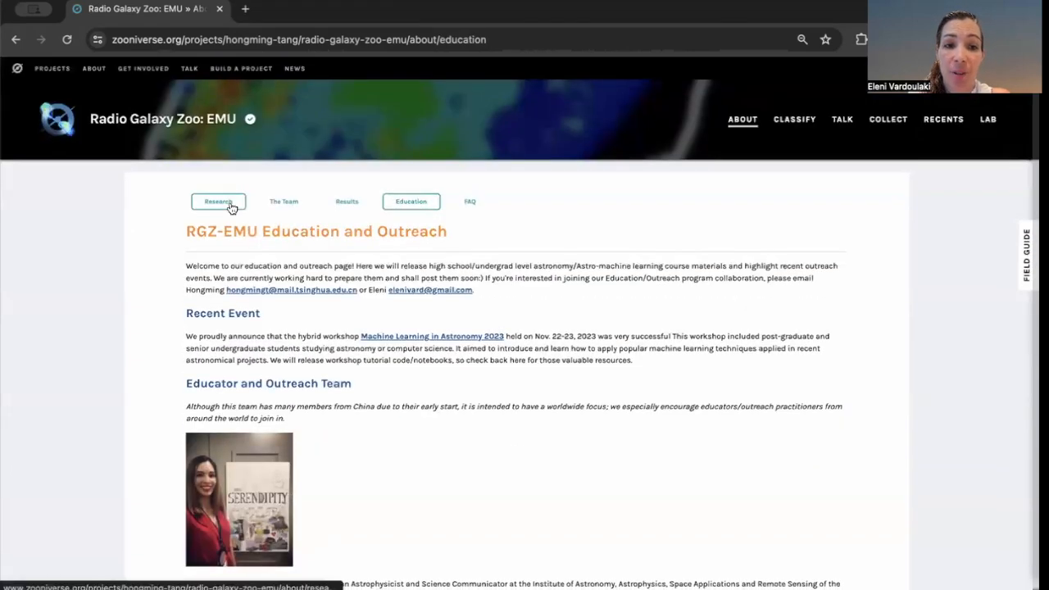
pyautogui.click(232, 205)
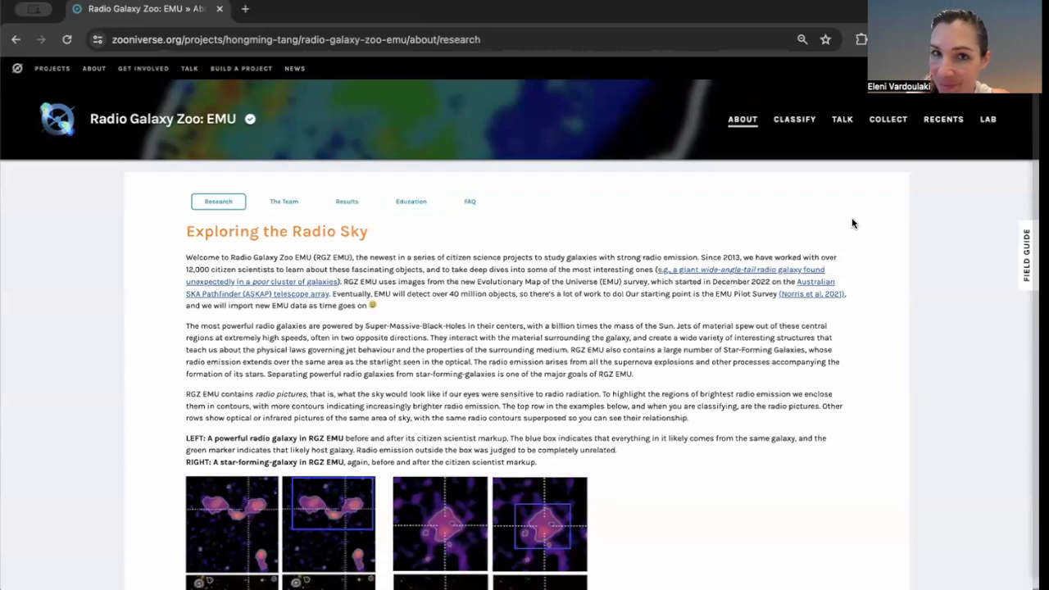